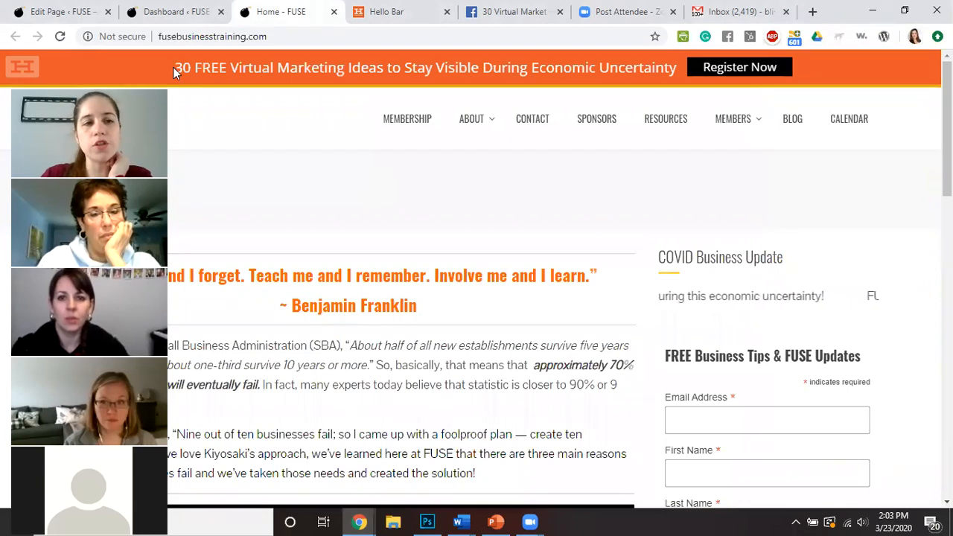
# Review the home page's virtual marketing registration banner and link, and the COVID Business Update section in the sidebar
pyautogui.moveTo(235, 72); pyautogui.dragTo(376, 89)
pyautogui.moveTo(541, 75); pyautogui.dragTo(896, 140)
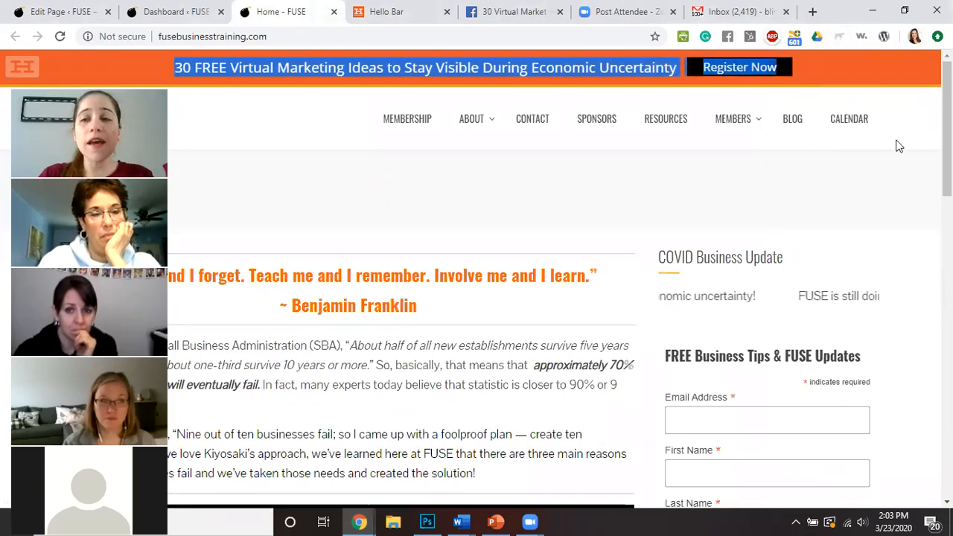
pyautogui.click(896, 140)
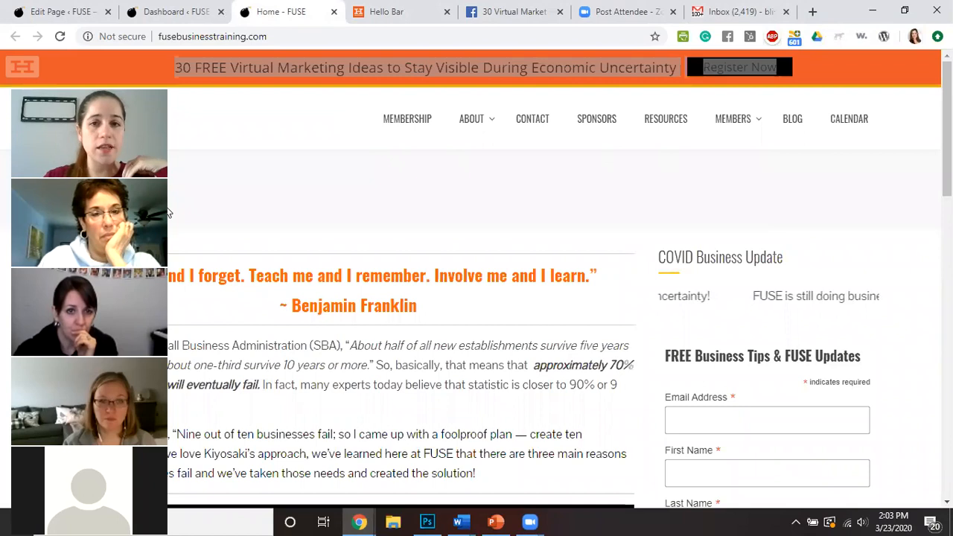
pyautogui.click(753, 68)
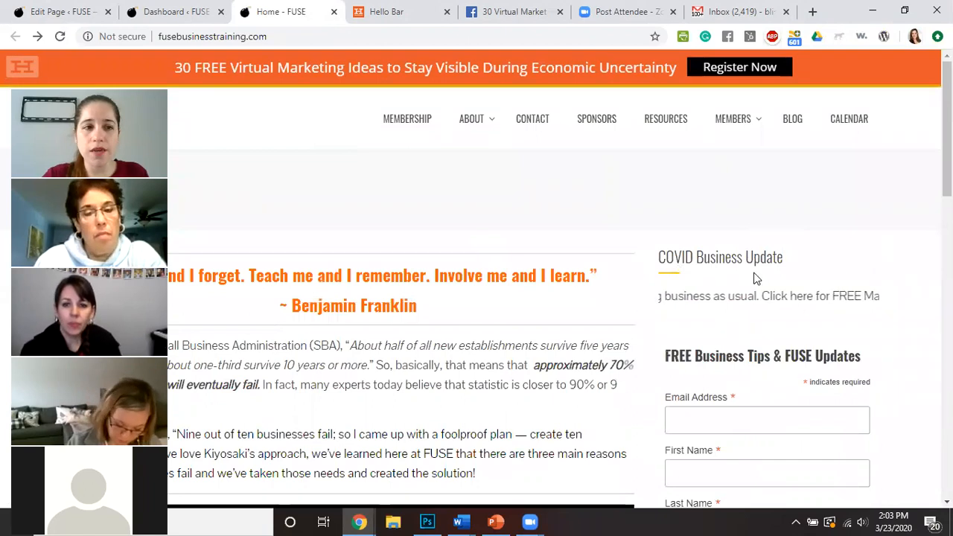
pyautogui.moveTo(659, 257); pyautogui.dragTo(790, 271)
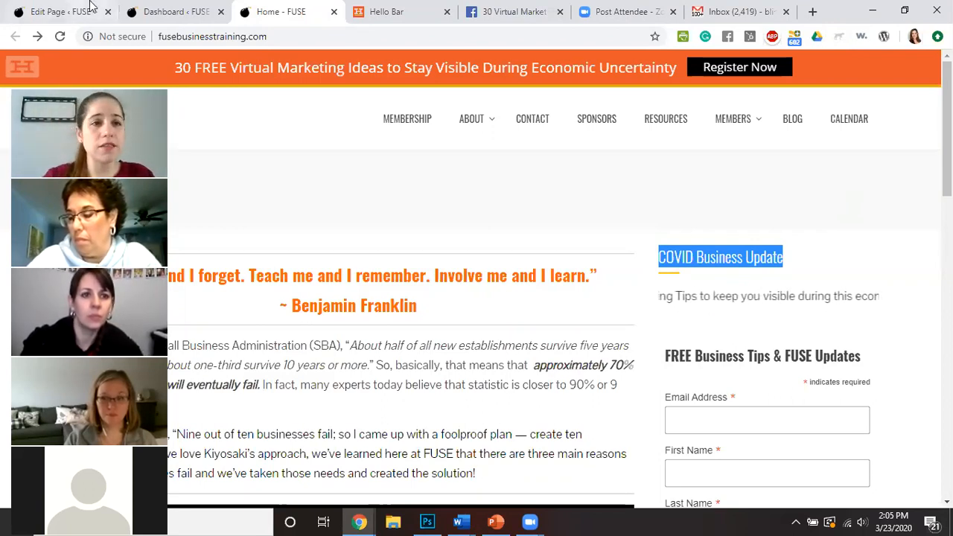
# Open the Horizontal scroll announcements page in the site's WordPress admin
pyautogui.click(172, 11)
pyautogui.click(83, 6)
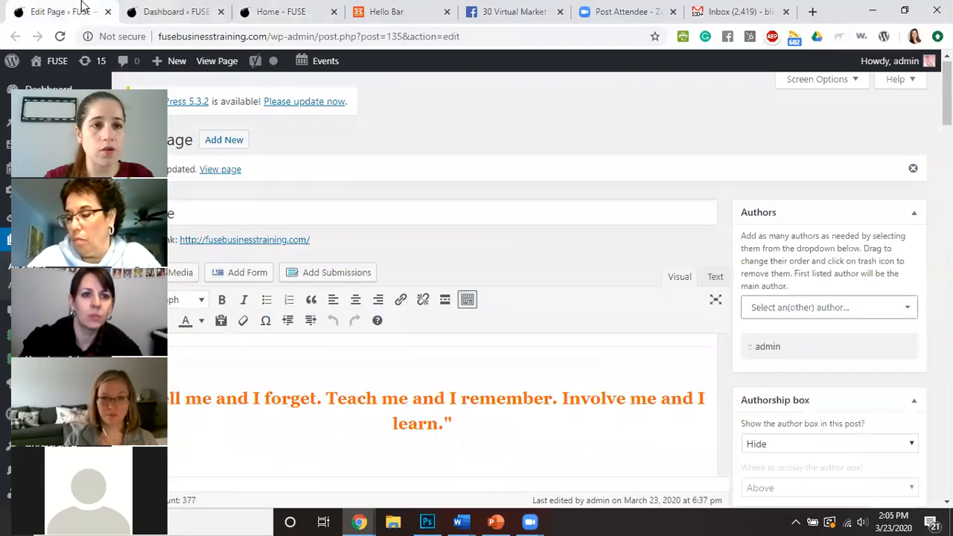
pyautogui.click(176, 12)
pyautogui.moveTo(173, 63)
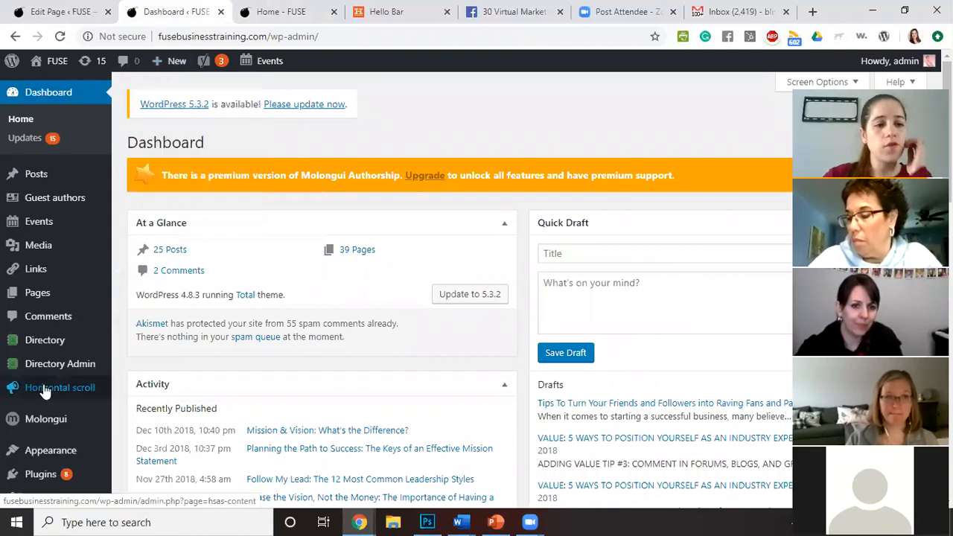
pyautogui.scroll(-1, 40, 371)
pyautogui.scroll(-1, 41, 371)
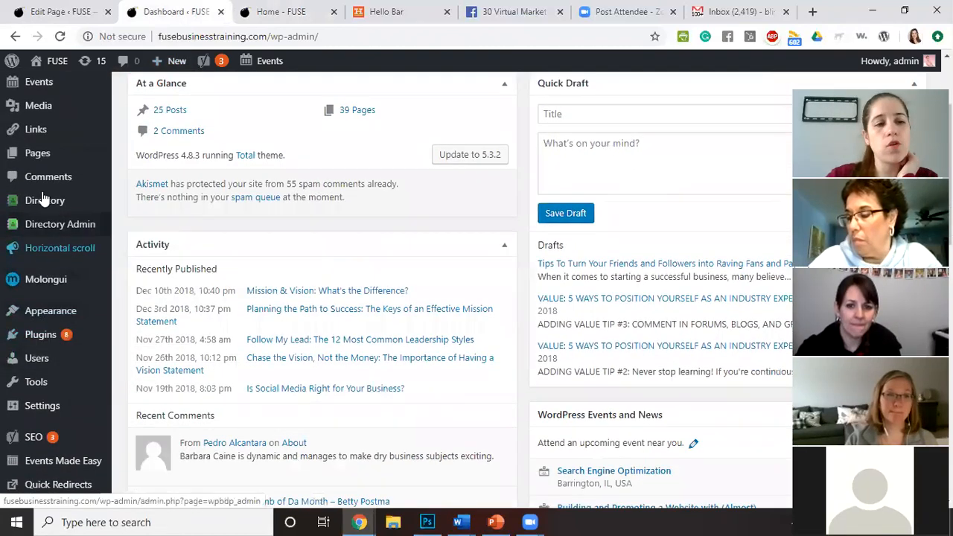
pyautogui.click(56, 254)
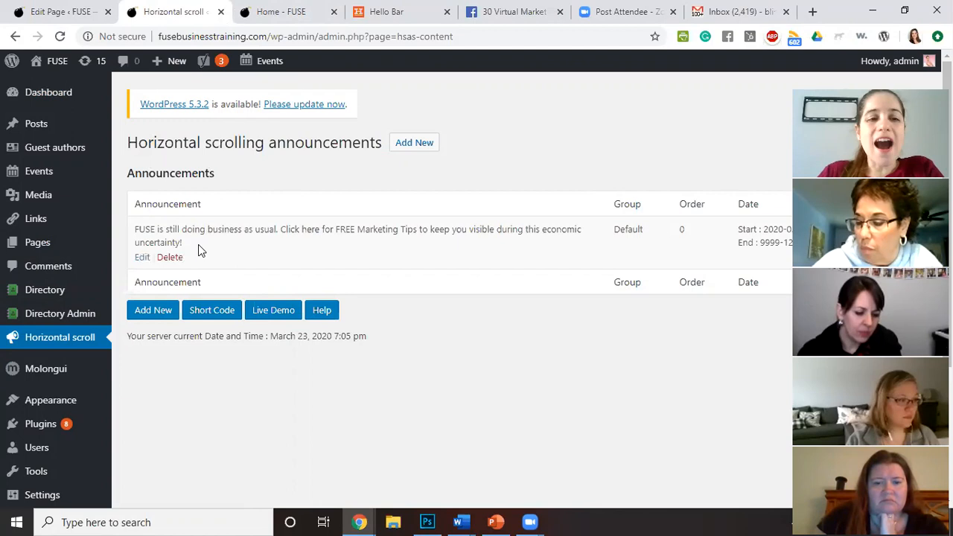
# Open the existing scrolling announcement for editing and review its text, link, group and start and end date settings
pyautogui.moveTo(183, 245); pyautogui.dragTo(133, 238)
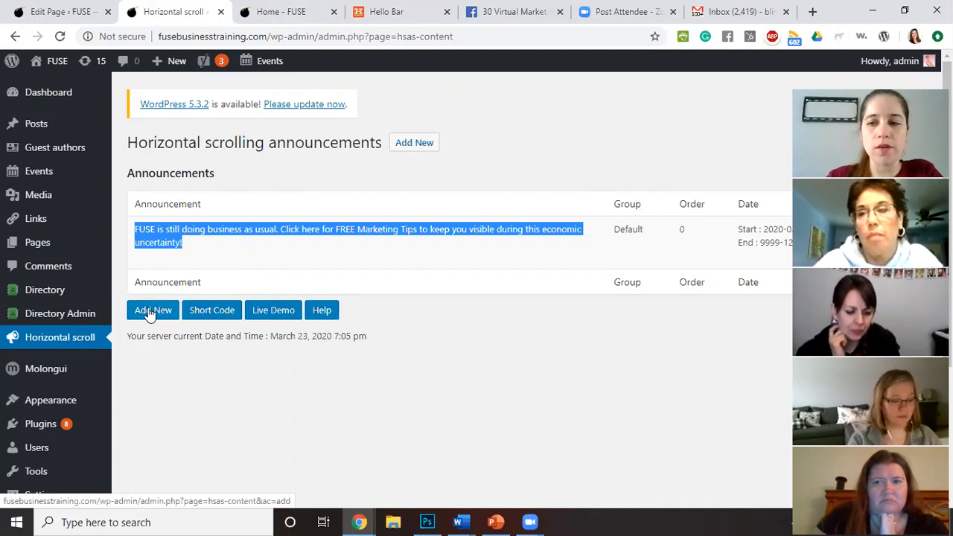
pyautogui.moveTo(157, 255)
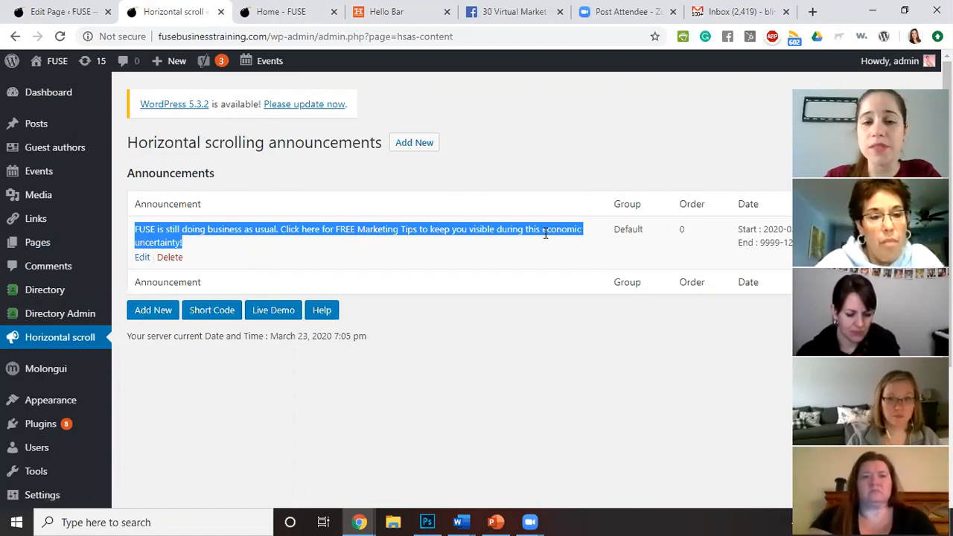
pyautogui.click(143, 260)
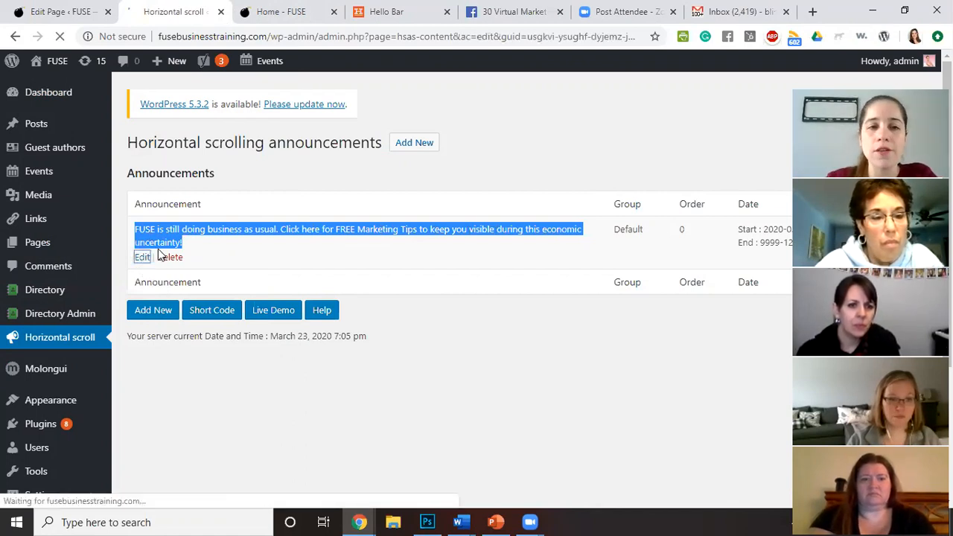
pyautogui.click(141, 302)
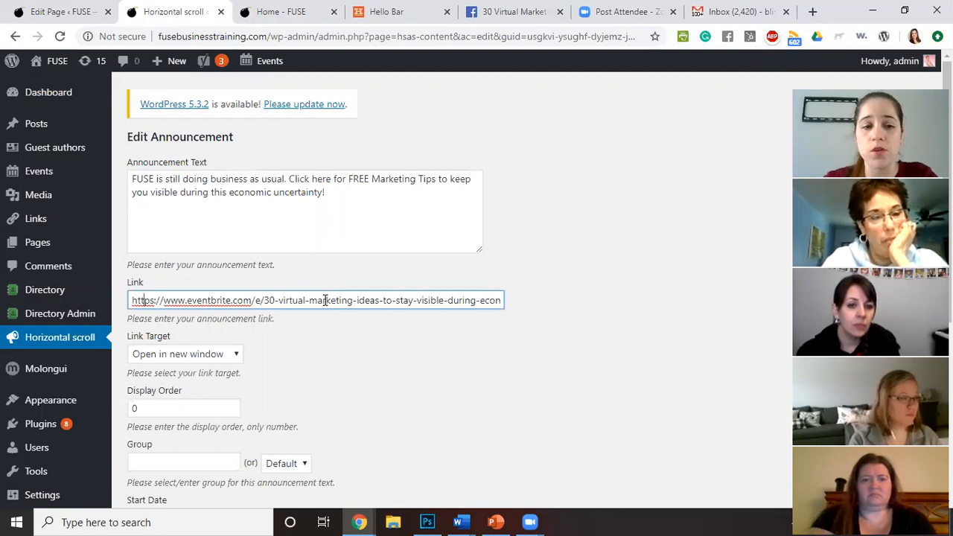
pyautogui.scroll(-4, 253, 289)
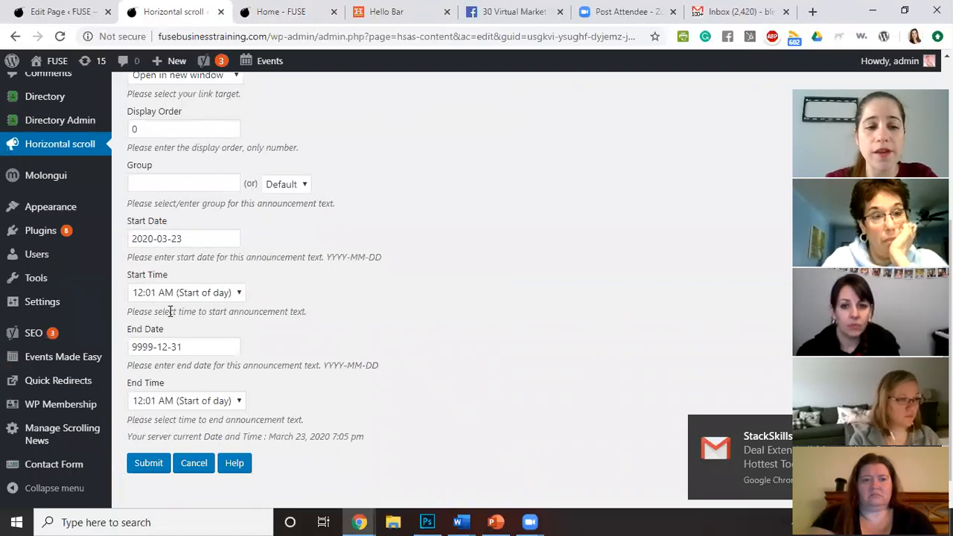
pyautogui.scroll(3, 231, 341)
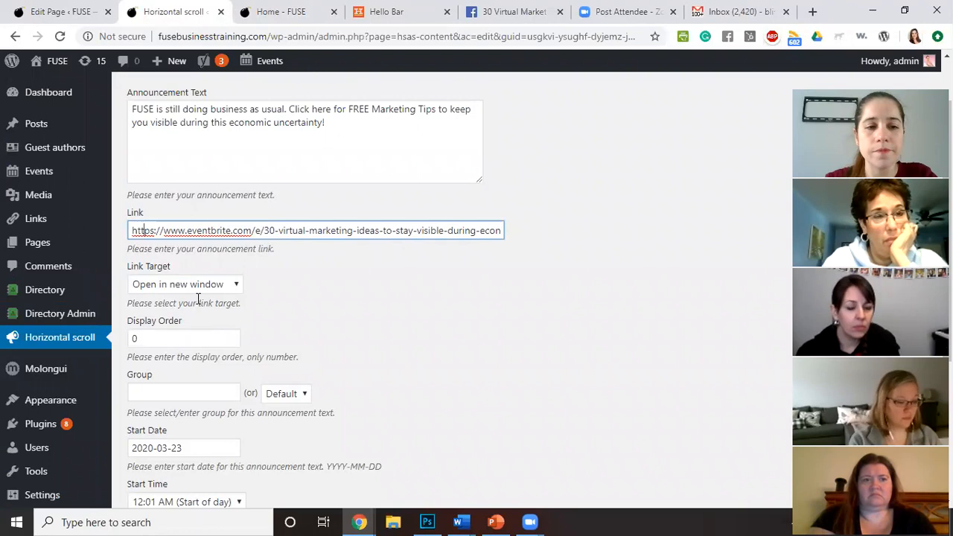
# Set the announcement's link target to Open in new window
pyautogui.click(219, 288)
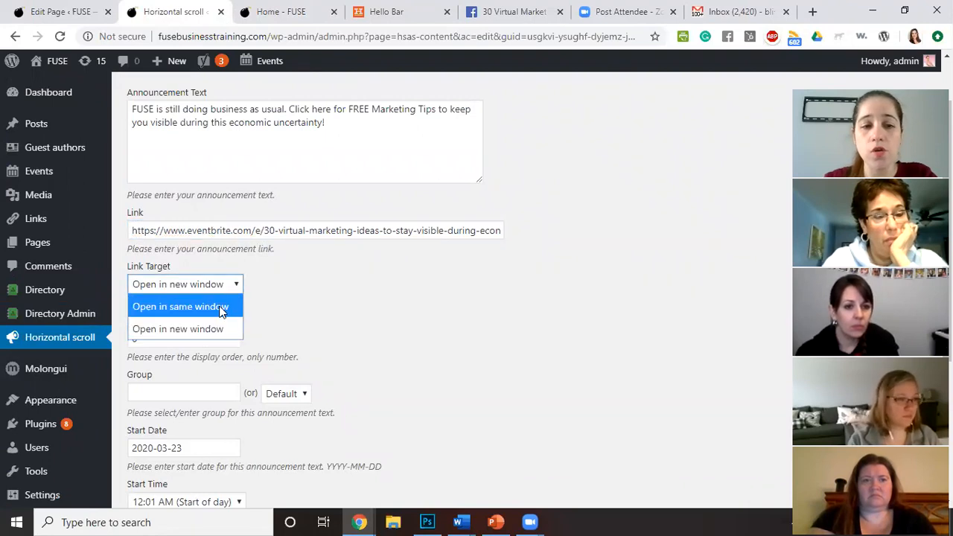
pyautogui.click(209, 331)
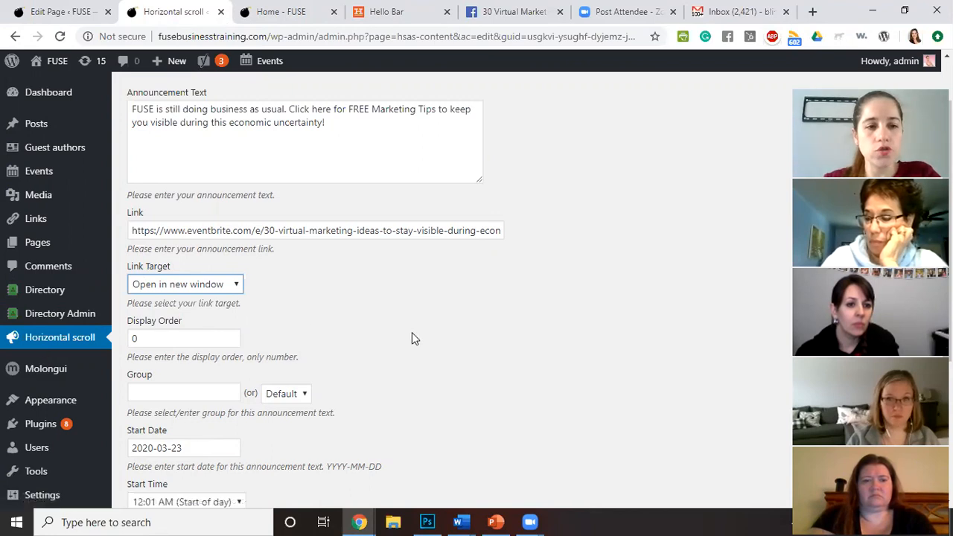
pyautogui.scroll(-2, 412, 337)
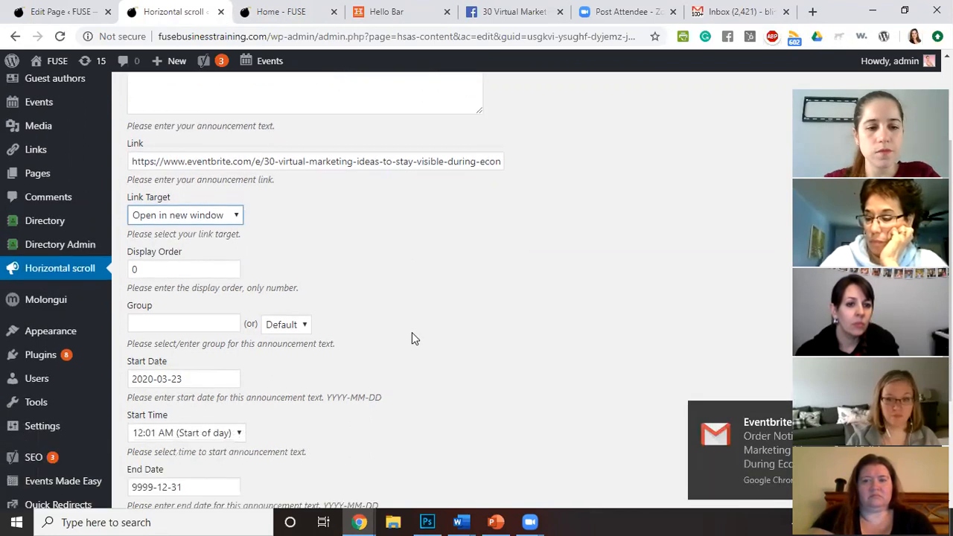
pyautogui.scroll(1, 412, 336)
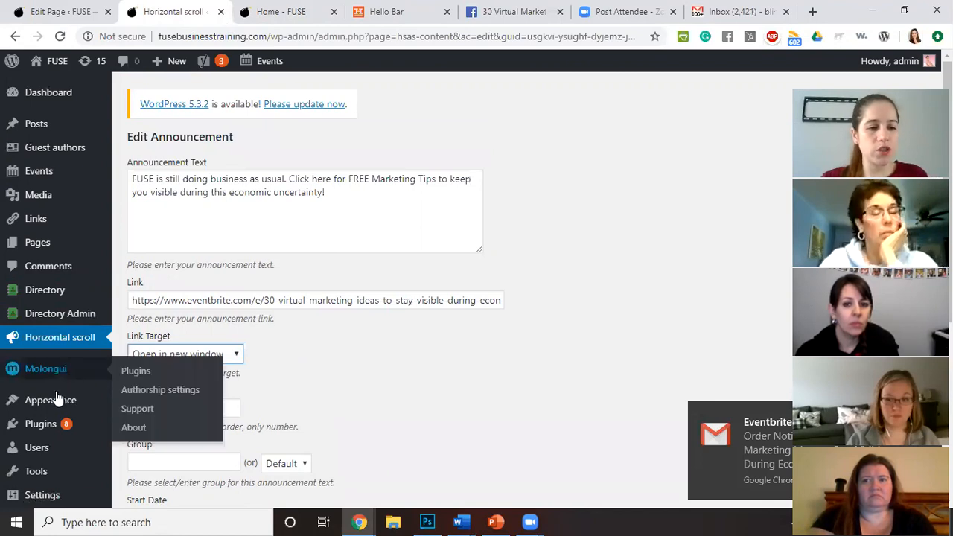
# Open the Widgets page in a separate tab and submit the edited announcement
pyautogui.middleClick(147, 413)
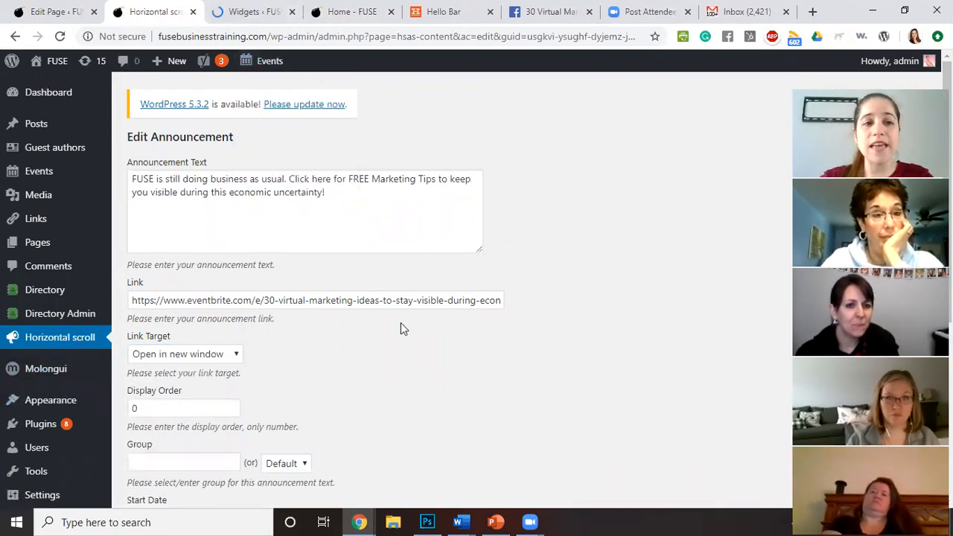
pyautogui.scroll(-4, 406, 325)
pyautogui.click(158, 439)
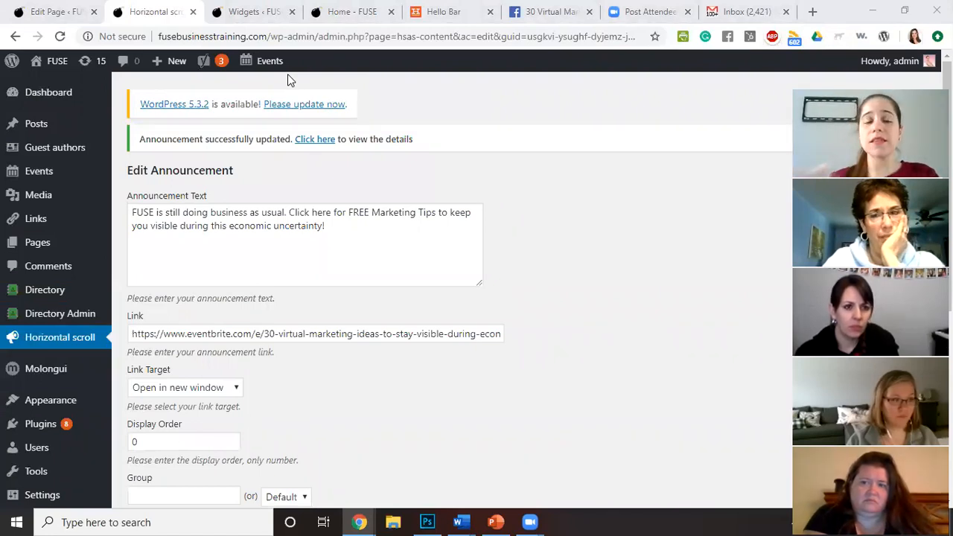
# Expand the Right Sidebar's Horizontal scrolling announcements widget and change its title to COVID-19 Business Update
pyautogui.click(255, 13)
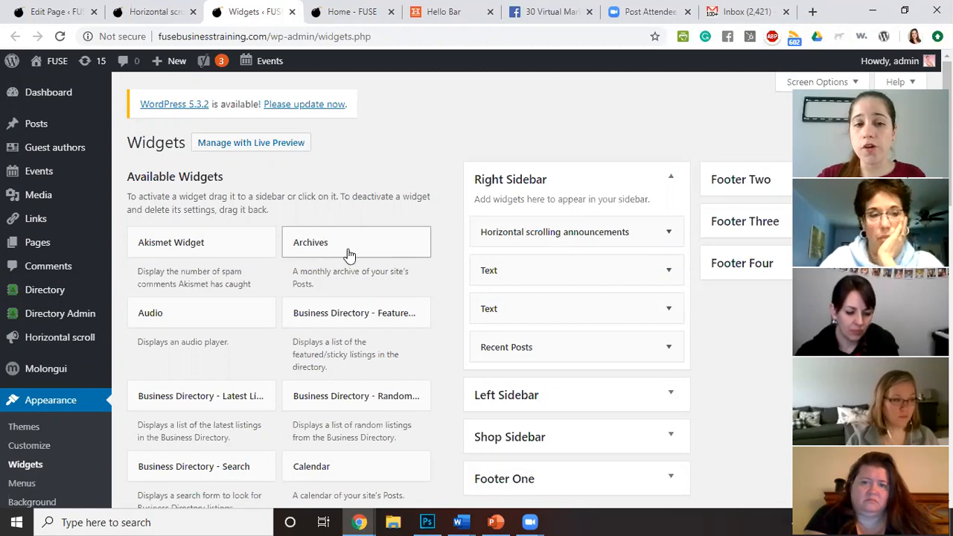
pyautogui.moveTo(318, 248); pyautogui.dragTo(311, 228)
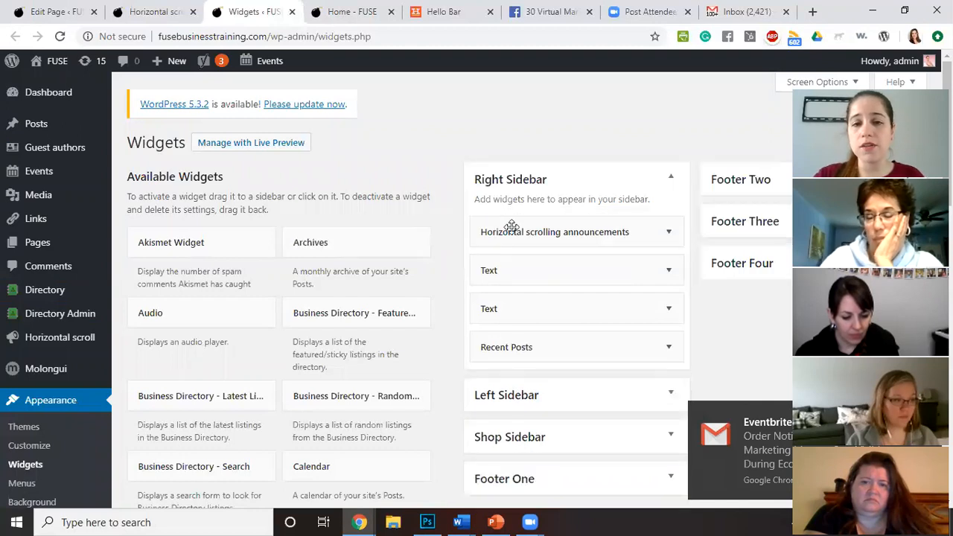
pyautogui.click(672, 234)
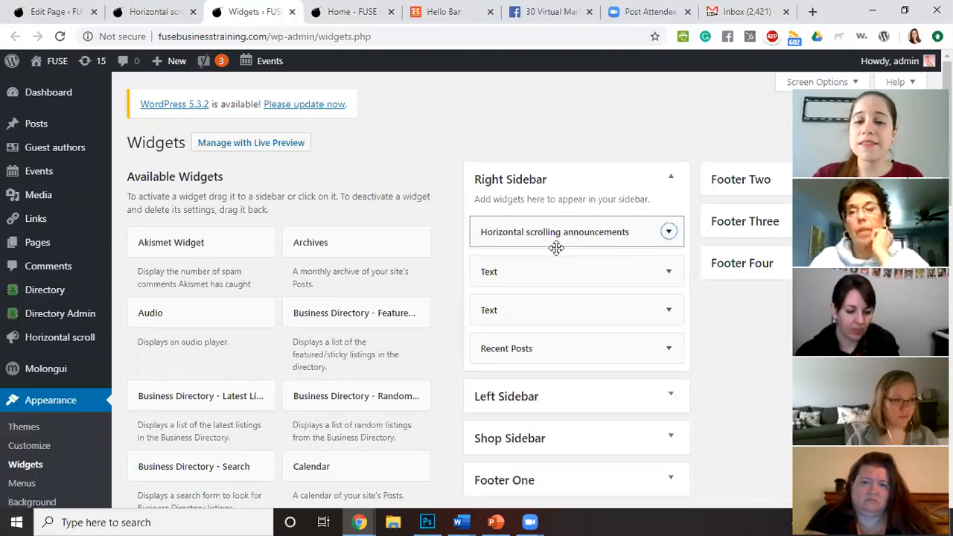
pyautogui.scroll(-2, 643, 251)
pyautogui.click(512, 140)
pyautogui.write('-19 Business Update')
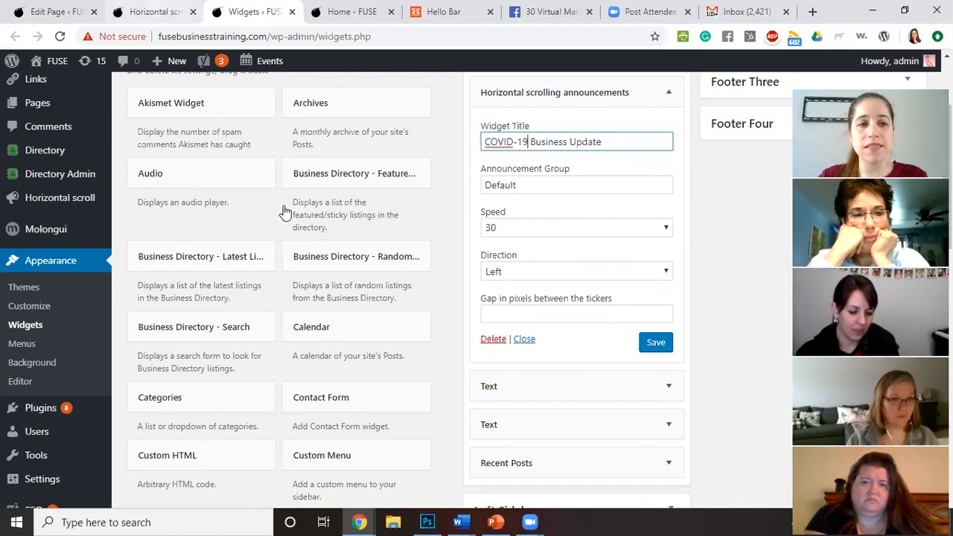
# Check the announcement's group in the scrolling announcements list against the widget's Announcement Group
pyautogui.click(143, 12)
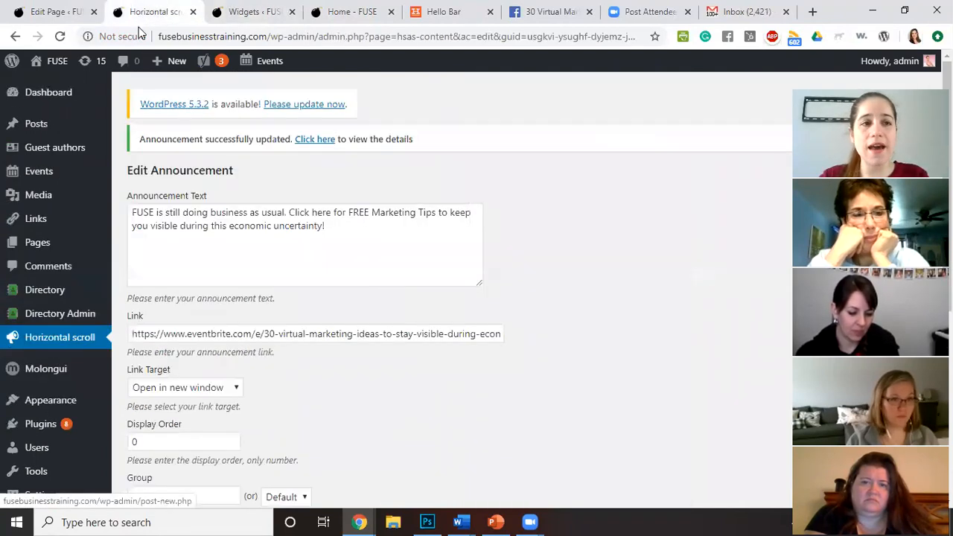
pyautogui.click(75, 350)
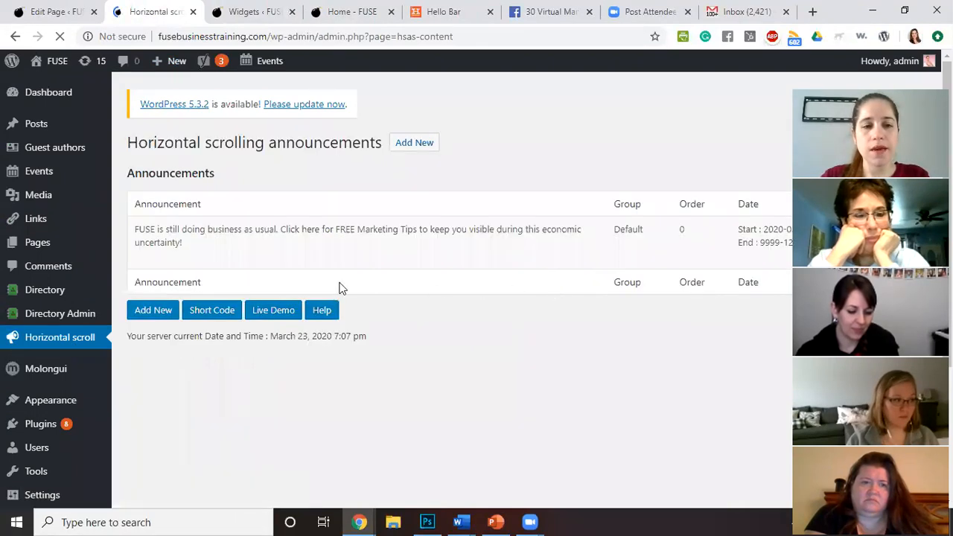
pyautogui.moveTo(613, 226)
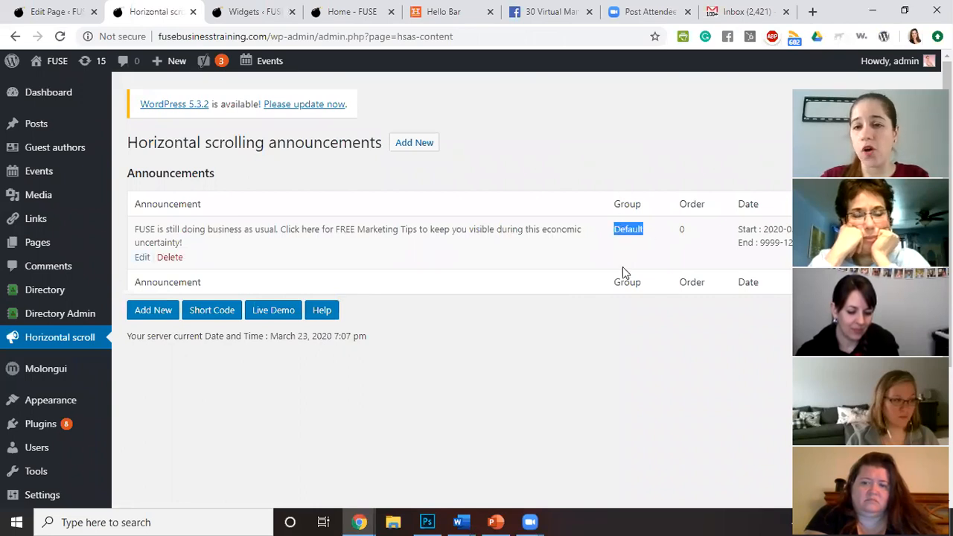
pyautogui.click(258, 25)
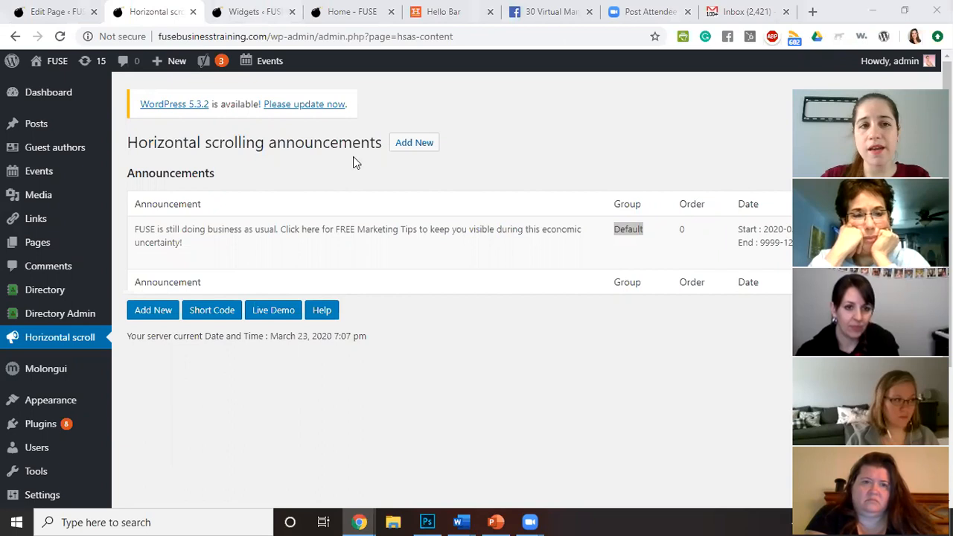
pyautogui.hotkey('ctrl', 'Tab')
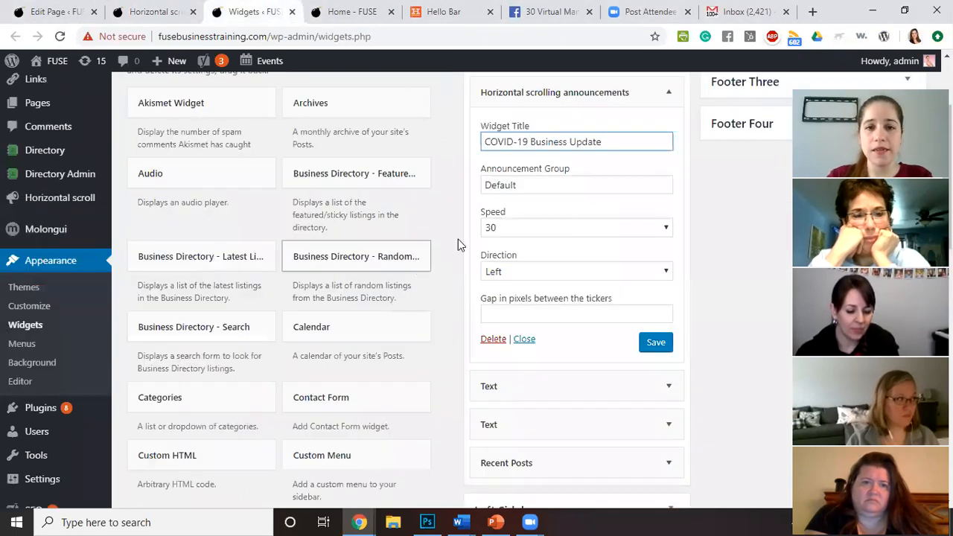
pyautogui.click(524, 190)
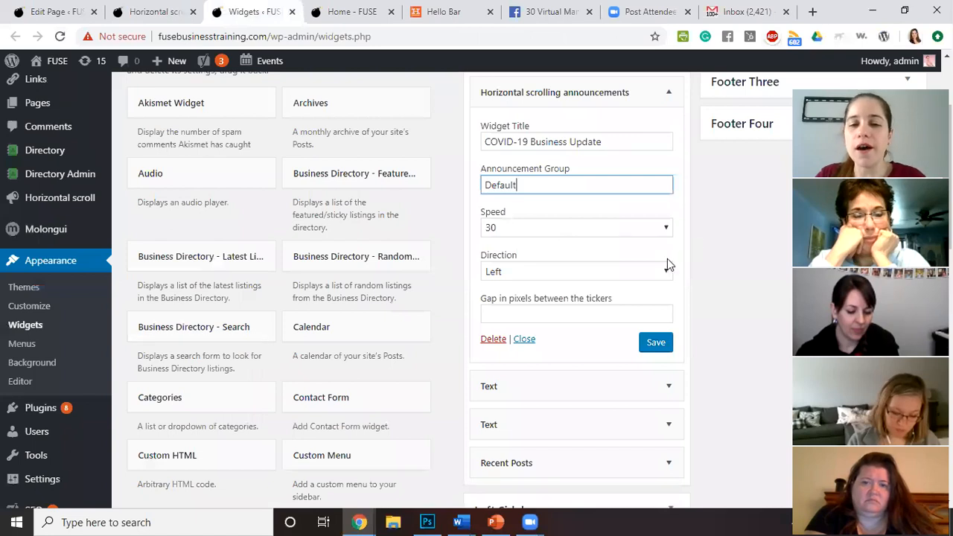
# Set the announcement widget's scrolling direction to Left and save the widget
pyautogui.click(629, 273)
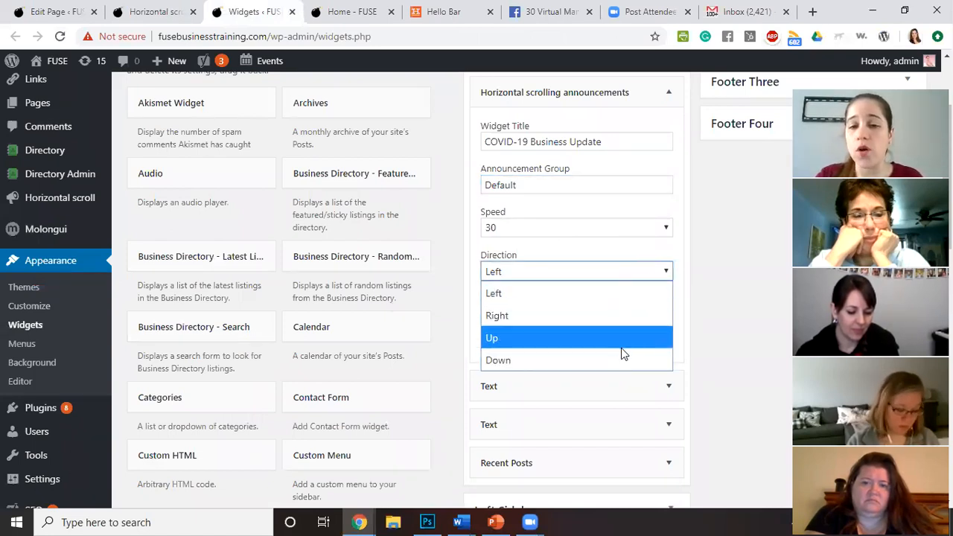
pyautogui.click(613, 300)
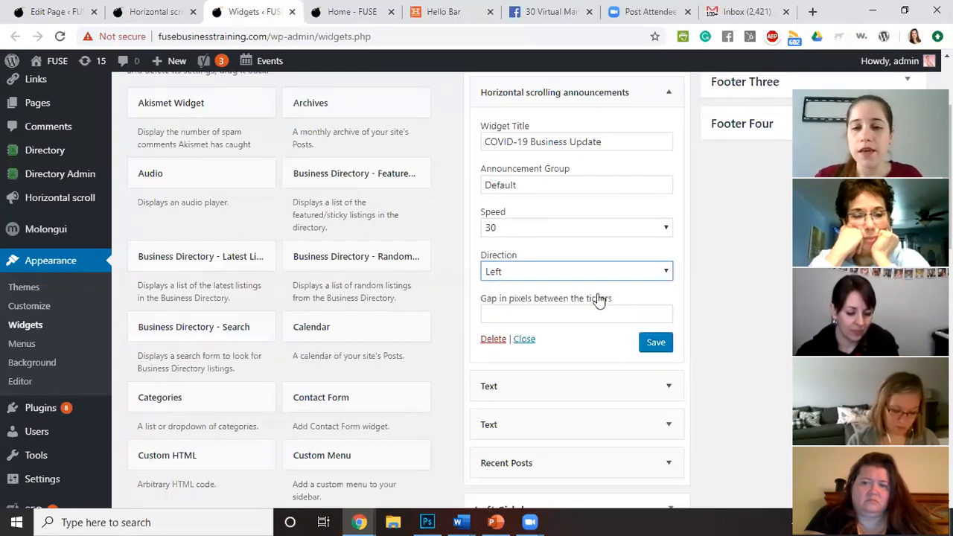
pyautogui.click(652, 341)
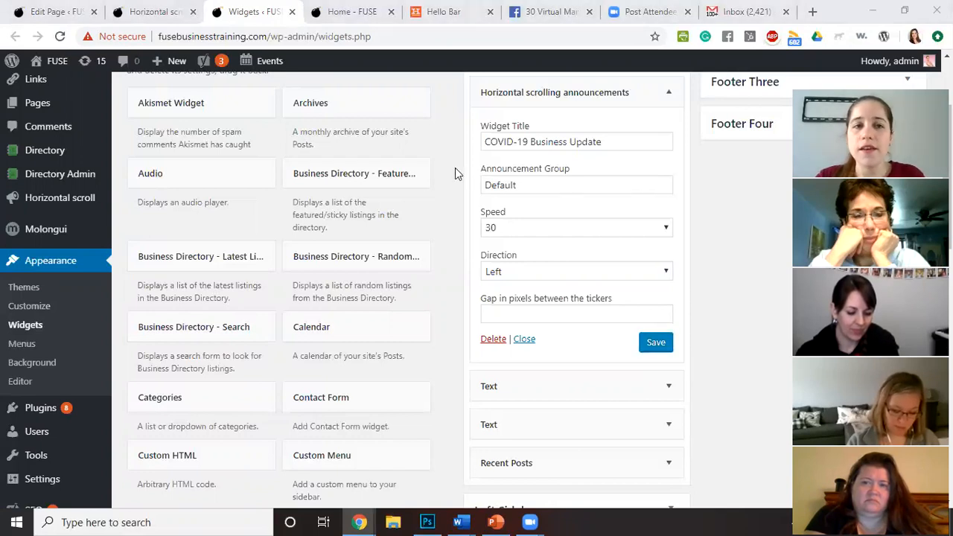
# Return to the site's home page and view the scrolling announcement in the sidebar
pyautogui.click(349, 12)
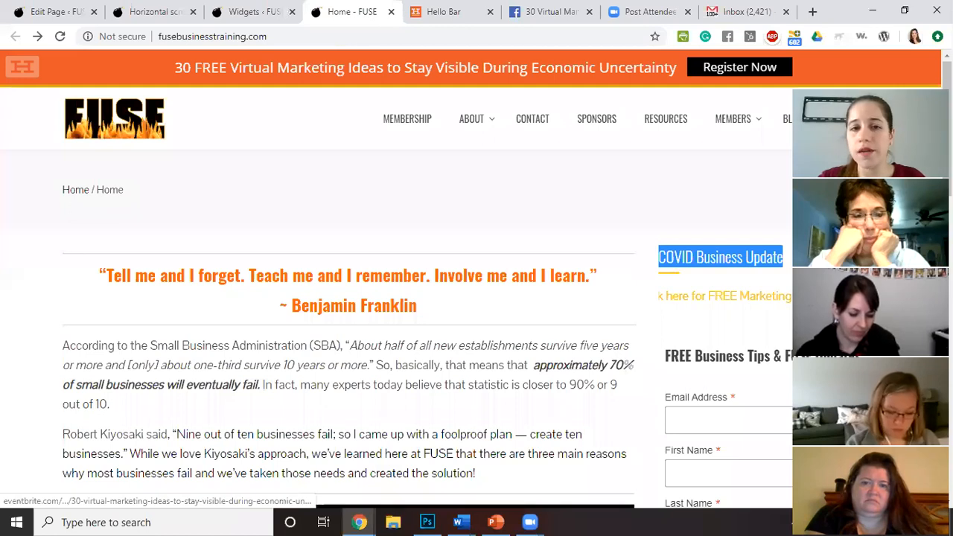
pyautogui.moveTo(901, 94); pyautogui.dragTo(198, 93)
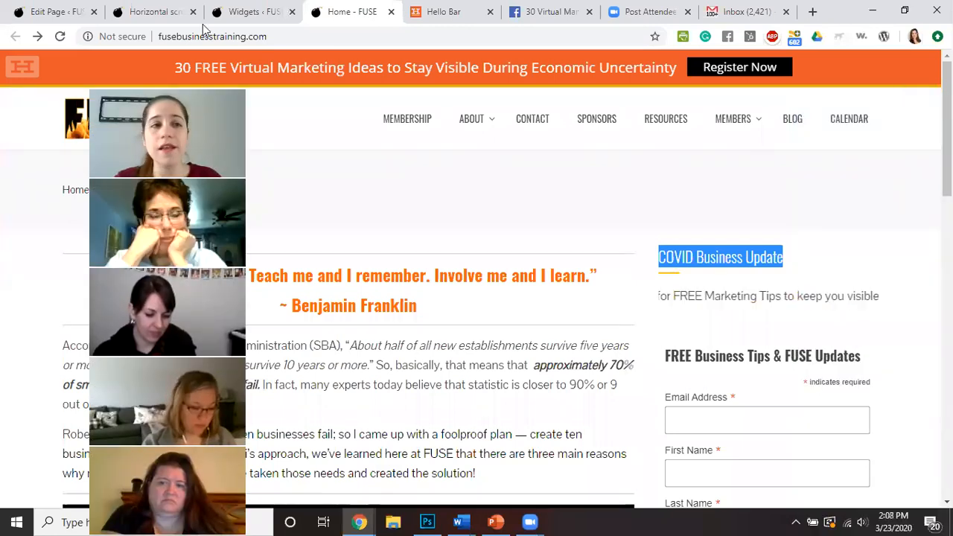
# Reload the site's home page and check the sidebar widget's title and the orange announcement bar's text
pyautogui.click(60, 36)
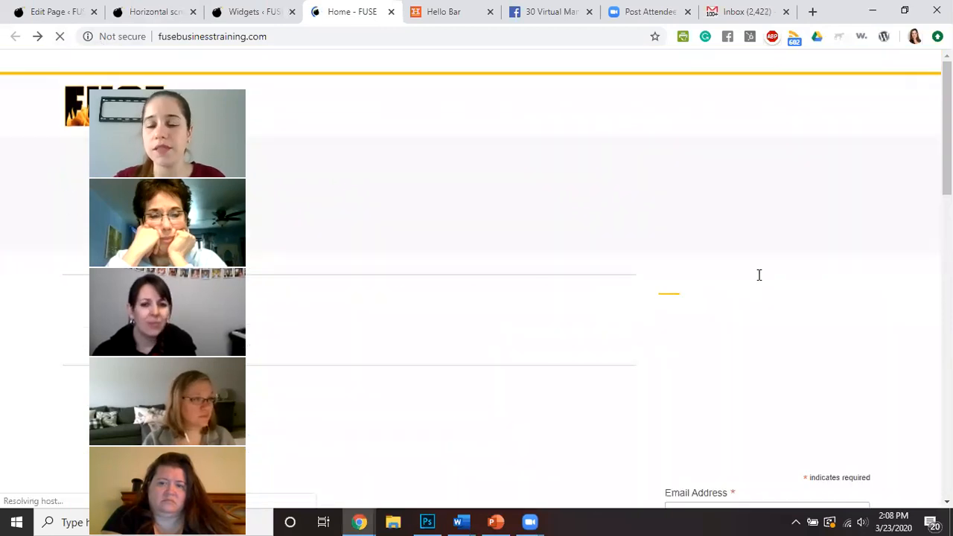
pyautogui.moveTo(659, 246); pyautogui.dragTo(801, 248)
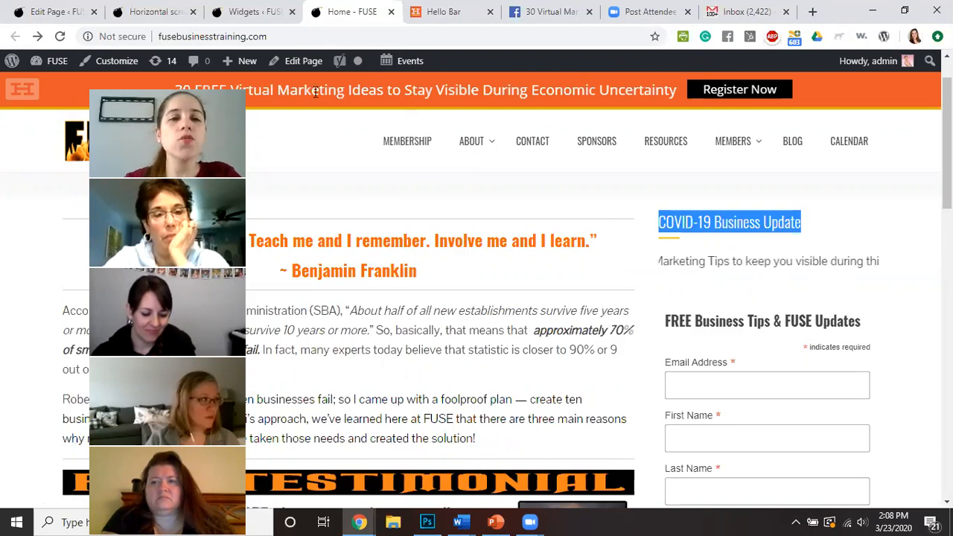
pyautogui.moveTo(175, 89); pyautogui.dragTo(680, 88)
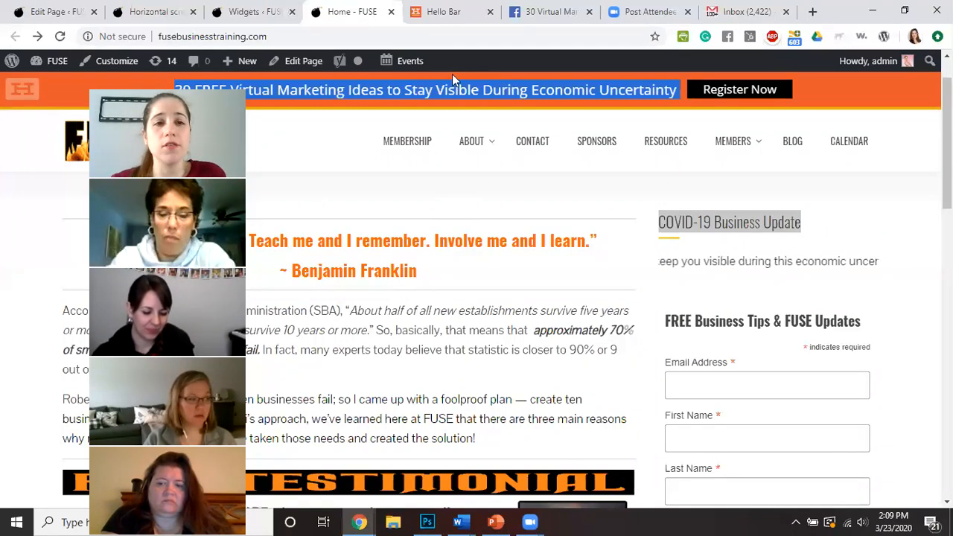
pyautogui.click(437, 24)
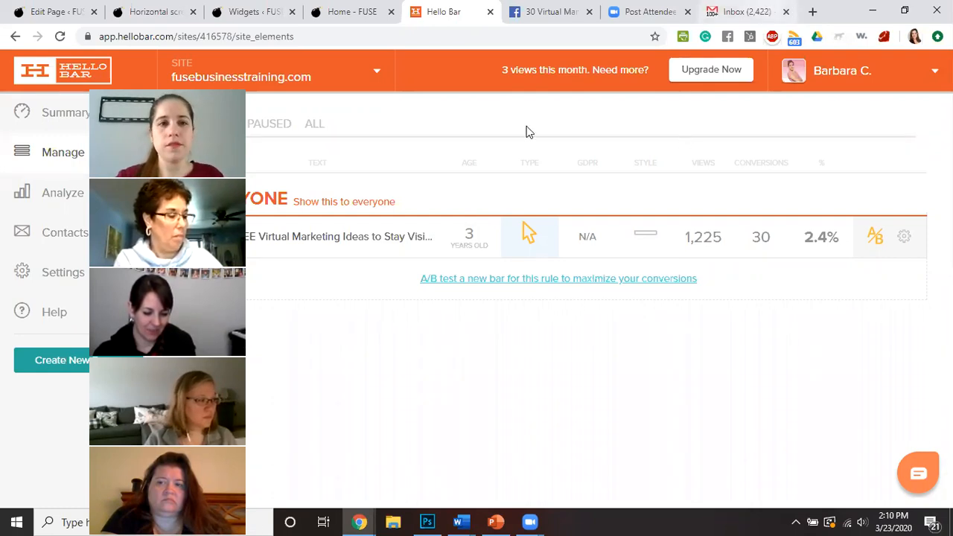
pyautogui.click(744, 11)
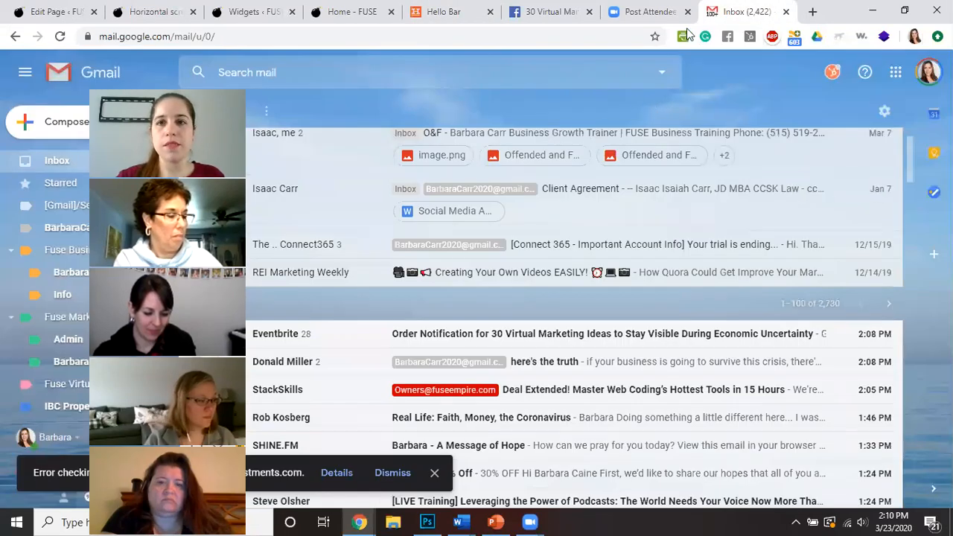
pyautogui.click(103, 9)
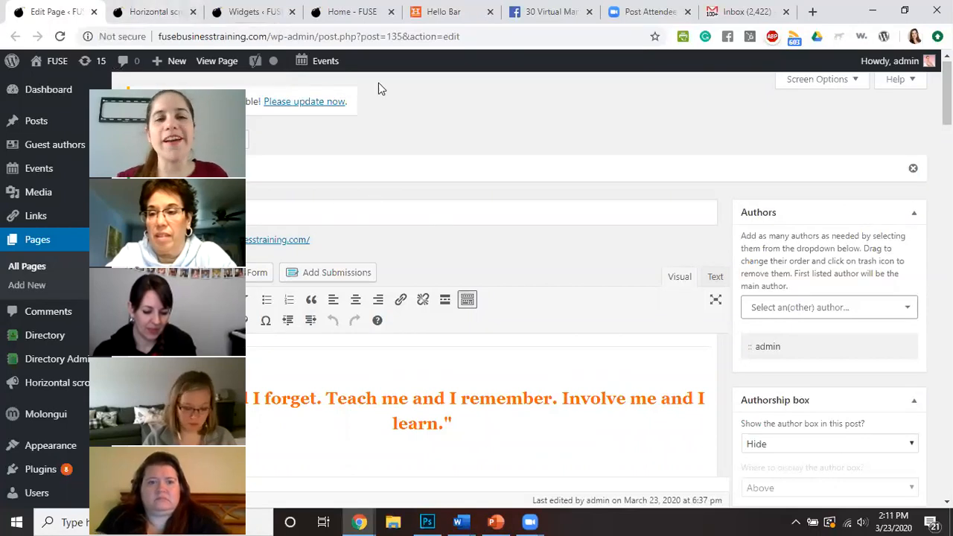
# Switch to Hello Bar, open the existing 30 FREE Virtual Marketing Ideas bar for editing, and return to the list
pyautogui.click(435, 24)
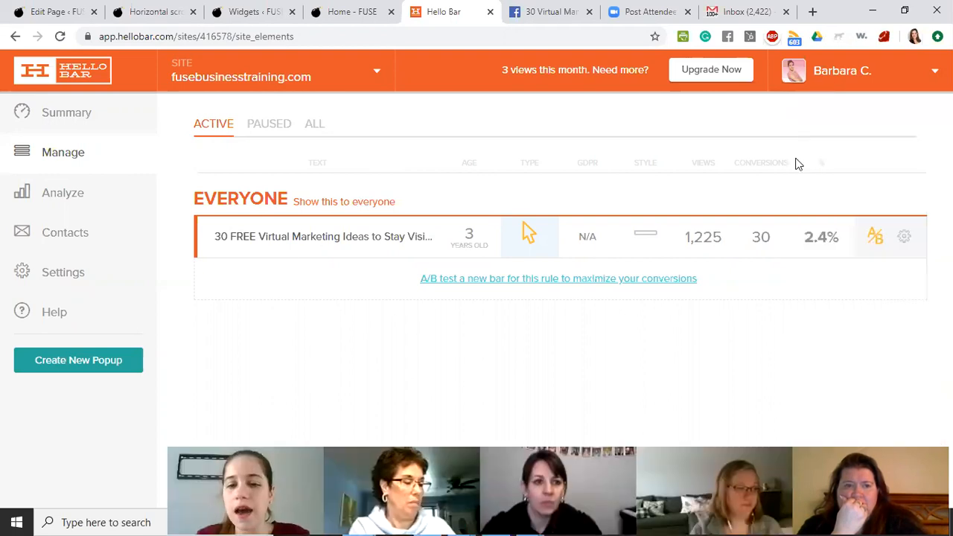
pyautogui.click(903, 236)
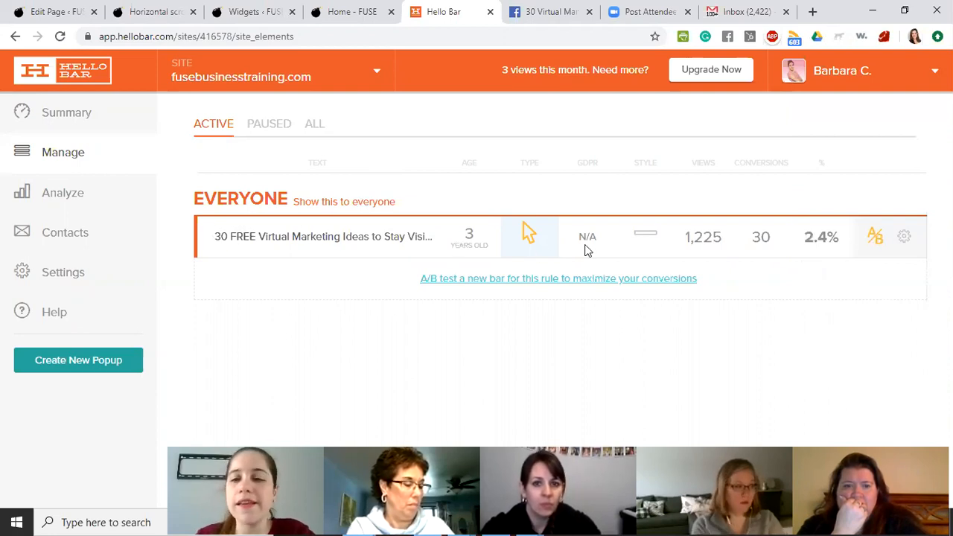
pyautogui.click(905, 238)
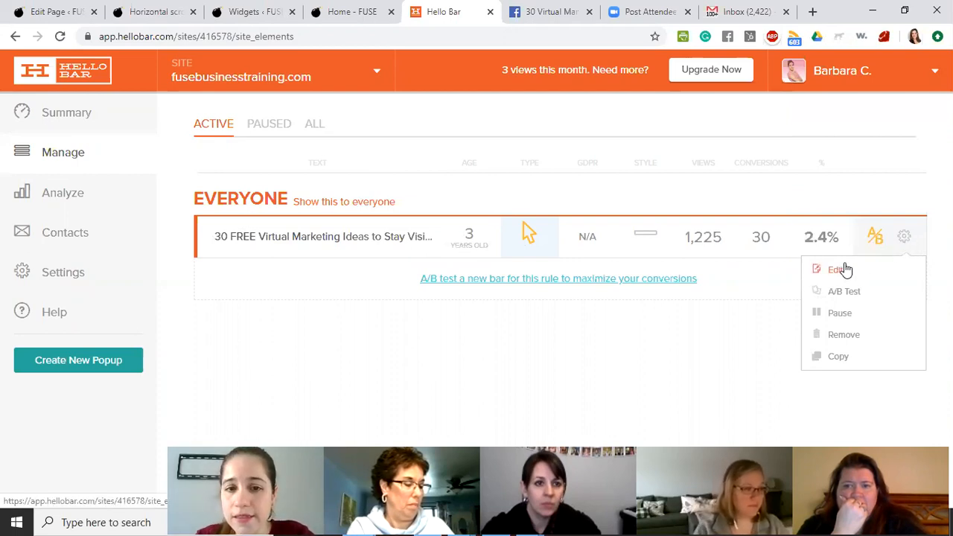
pyautogui.click(836, 269)
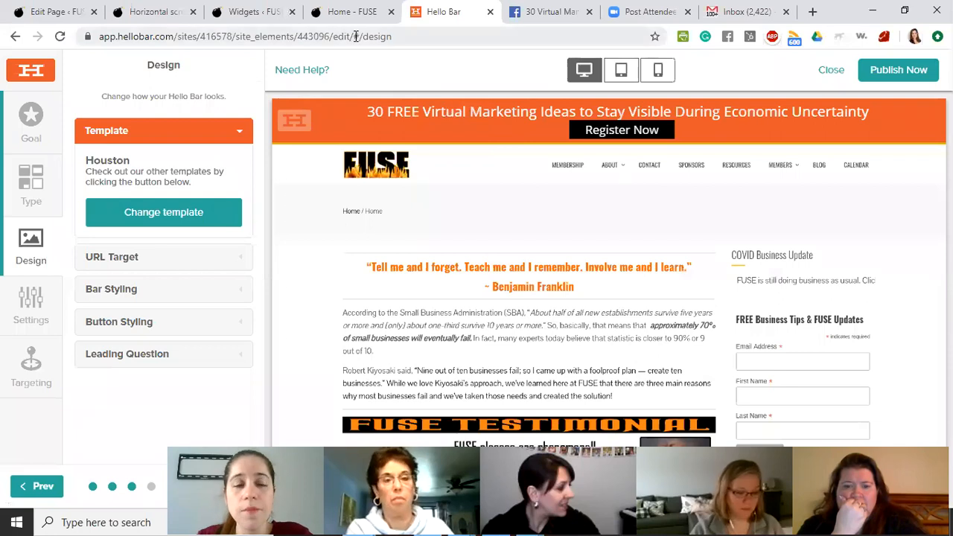
pyautogui.click(15, 36)
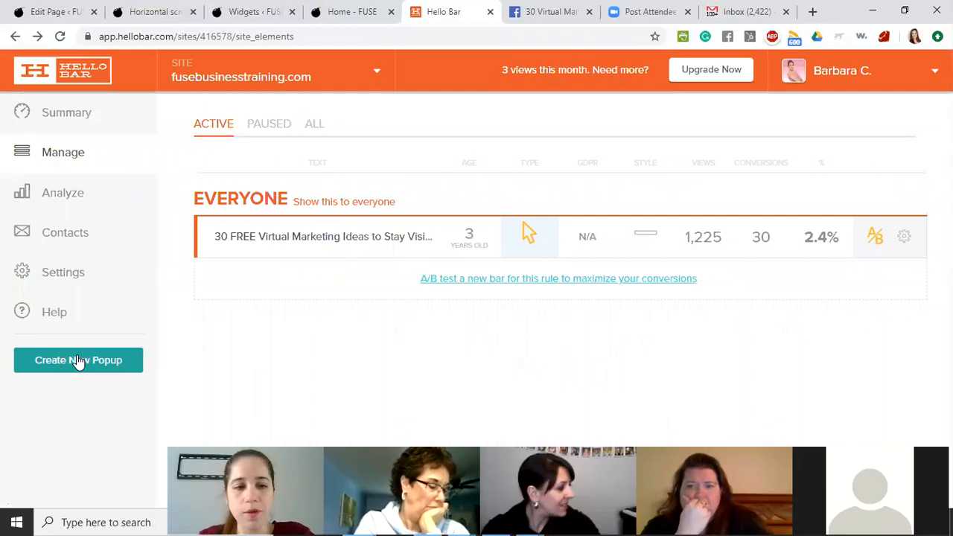
# Start a new Hello Bar popup with Announcement as its goal and proceed to the type selection
pyautogui.click(79, 360)
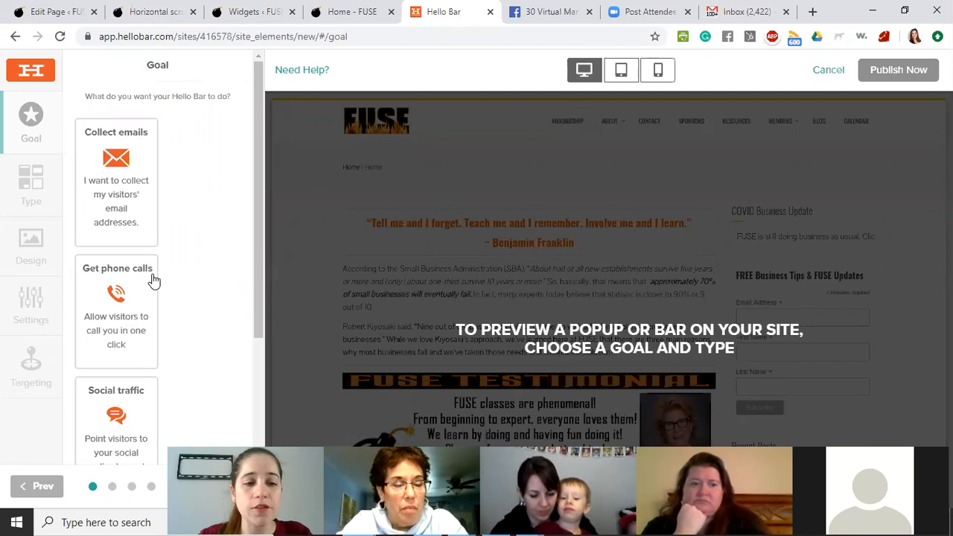
pyautogui.scroll(-4, 124, 409)
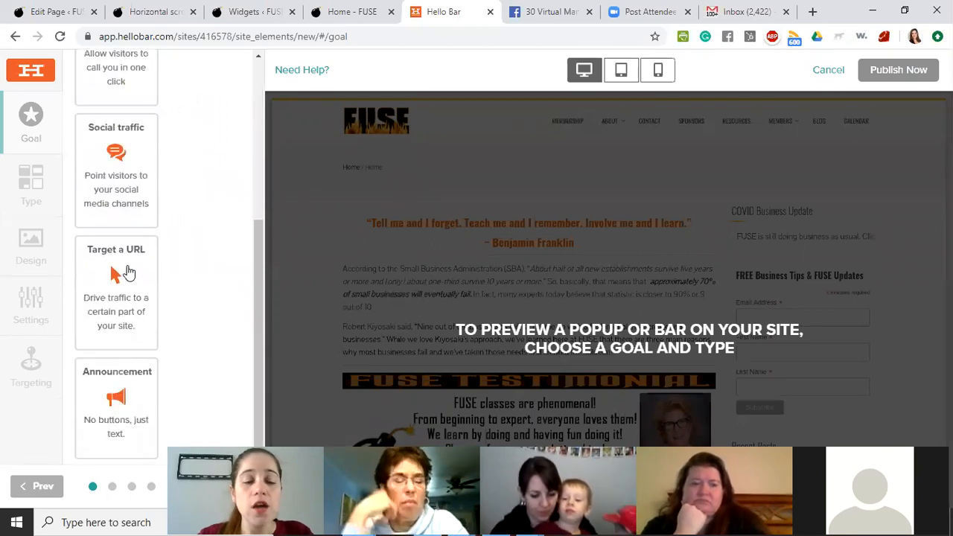
pyautogui.click(119, 398)
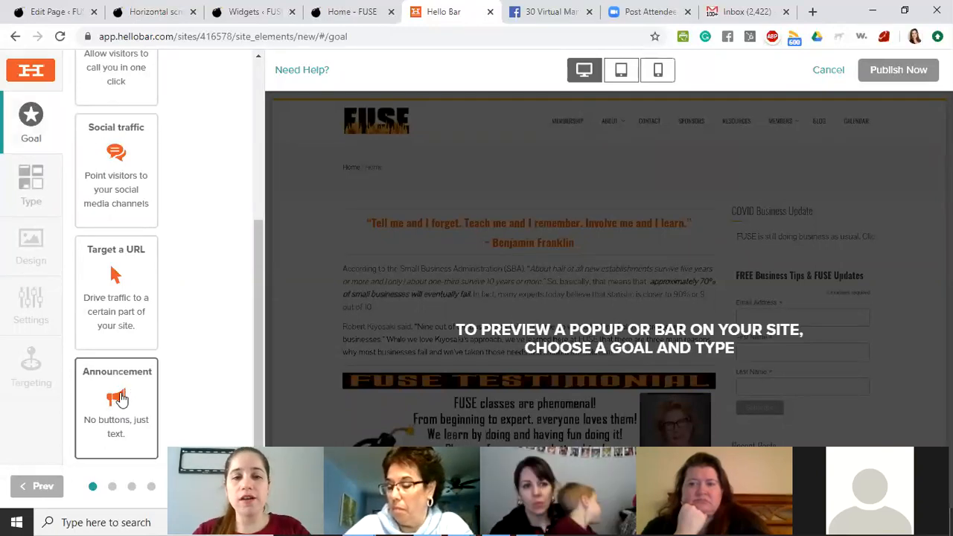
pyautogui.click(228, 487)
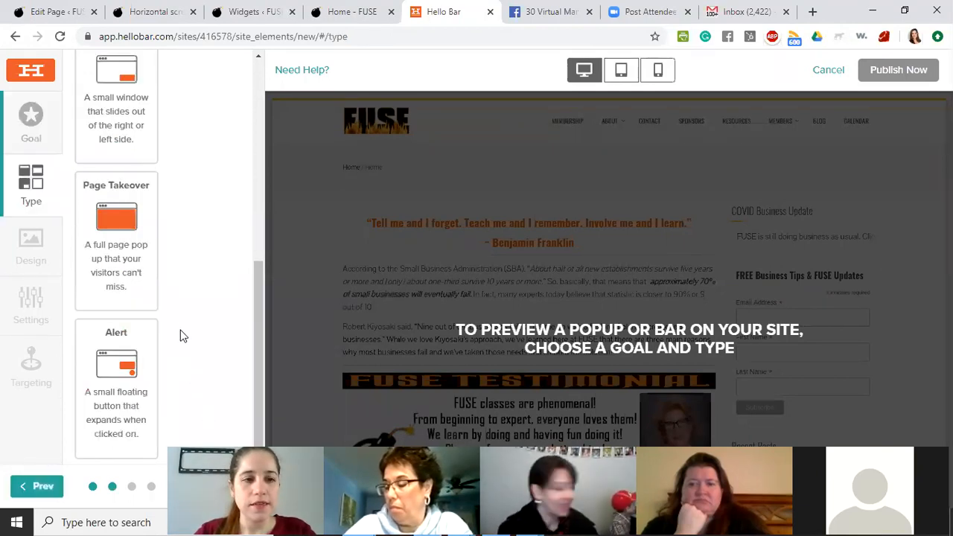
# Review the available popup types and choose Alert for the new announcement
pyautogui.scroll(5, 143, 266)
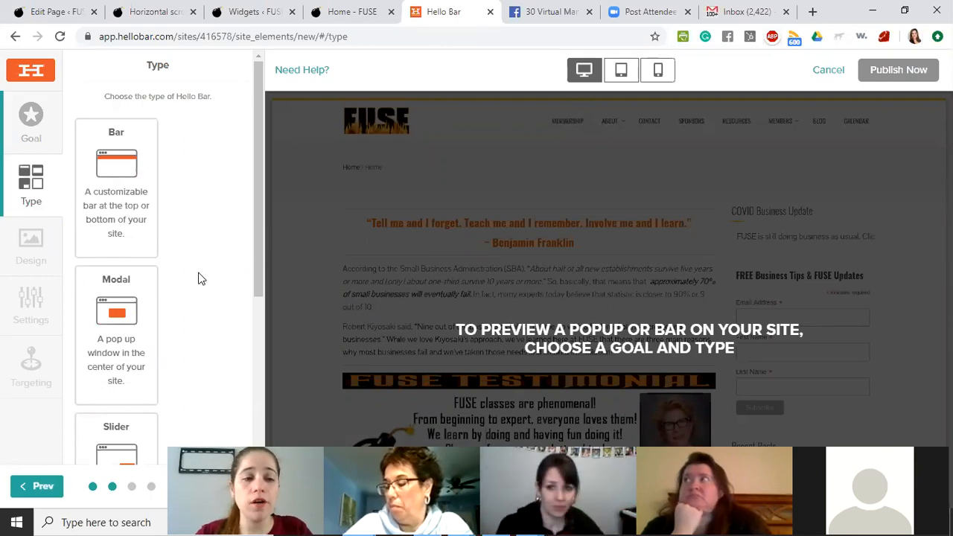
pyautogui.scroll(-2, 100, 244)
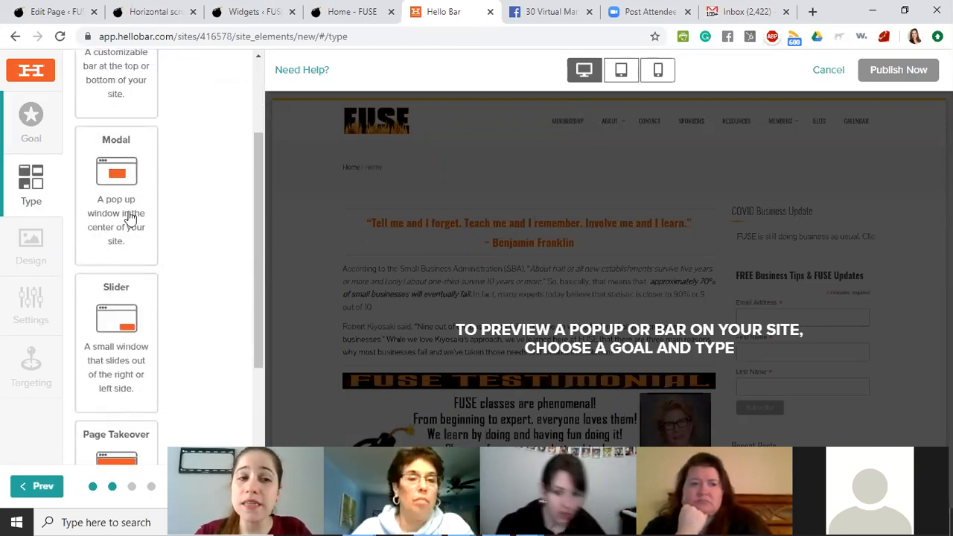
pyautogui.scroll(-2, 130, 216)
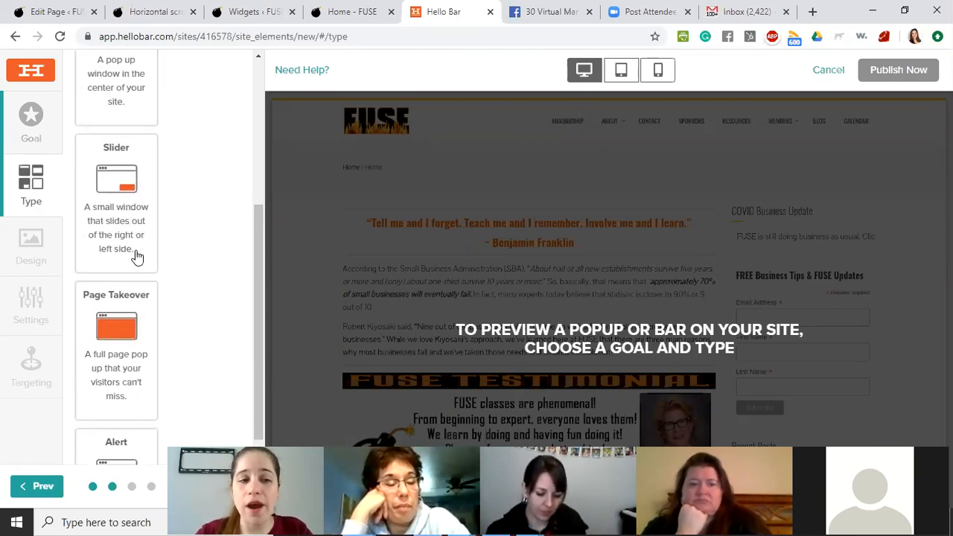
pyautogui.scroll(-2, 133, 256)
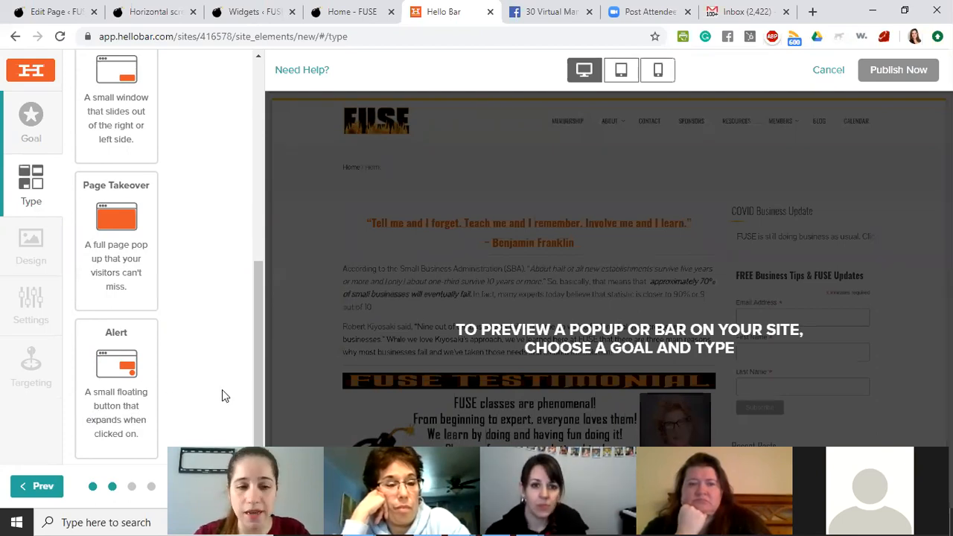
pyautogui.scroll(5, 171, 305)
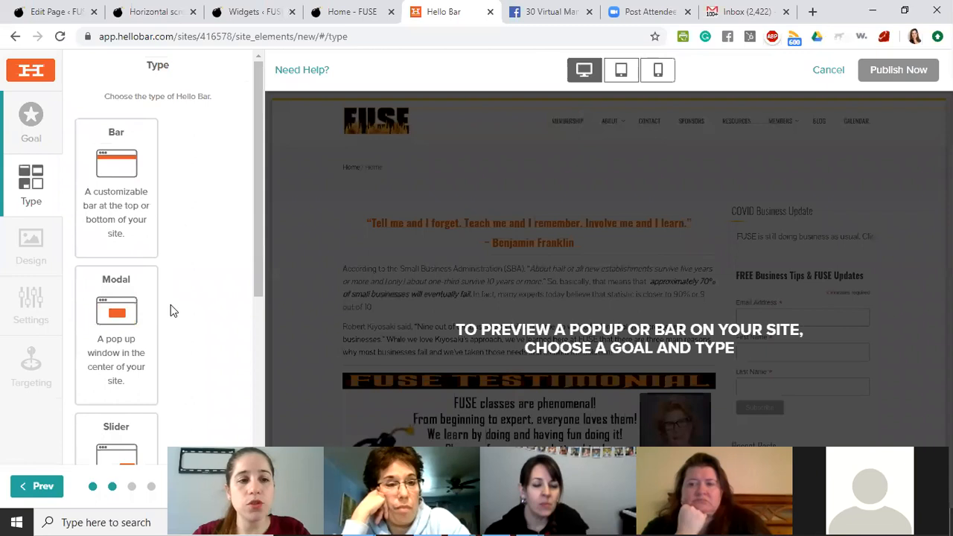
pyautogui.scroll(-2, 170, 310)
pyautogui.scroll(-4, 170, 304)
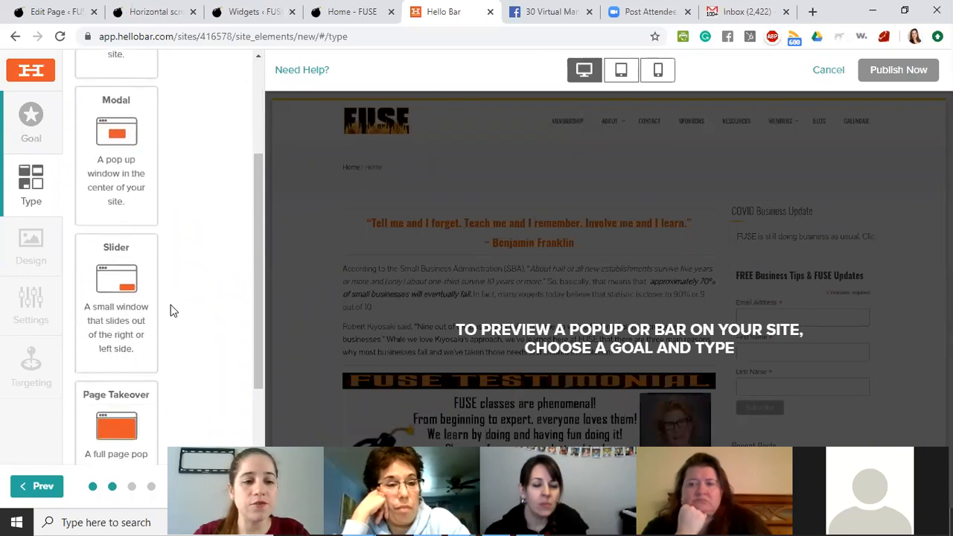
pyautogui.click(108, 366)
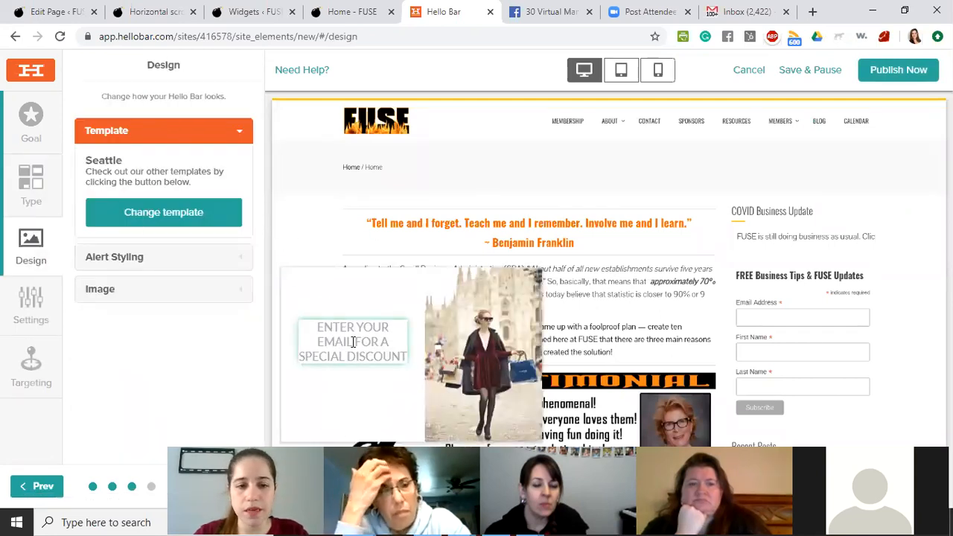
# Review the alert's styling and image options and change its template to Houston
pyautogui.click(136, 256)
pyautogui.scroll(-1, 148, 260)
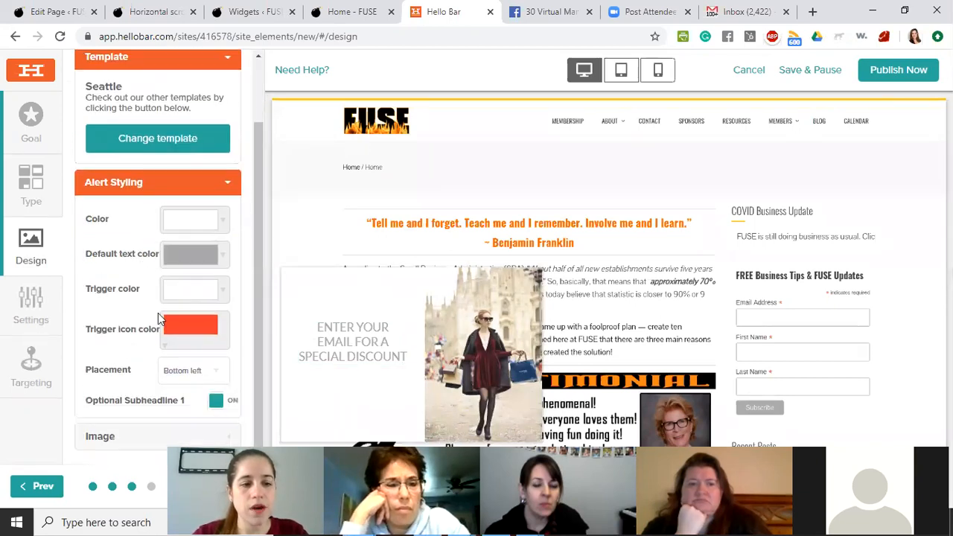
pyautogui.click(125, 440)
pyautogui.scroll(-2, 141, 372)
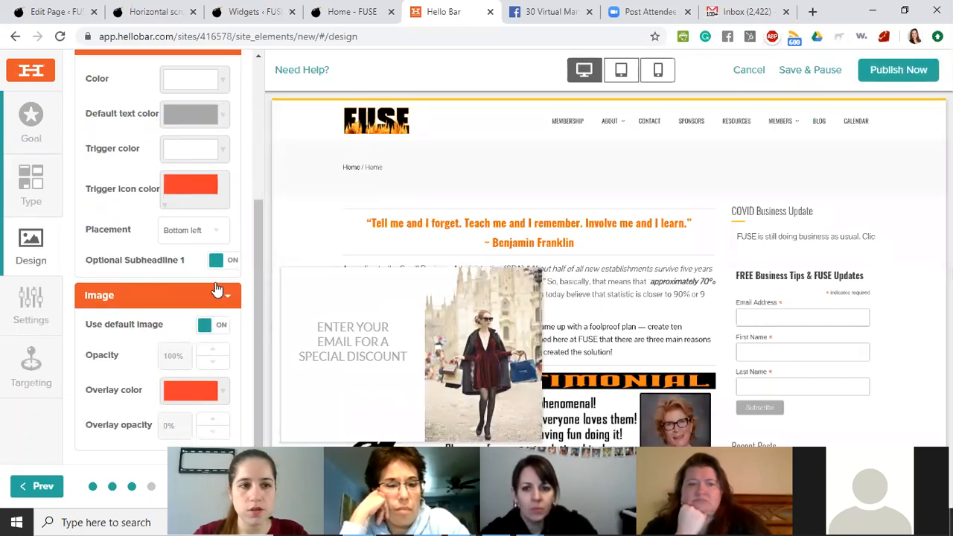
pyautogui.scroll(3, 216, 288)
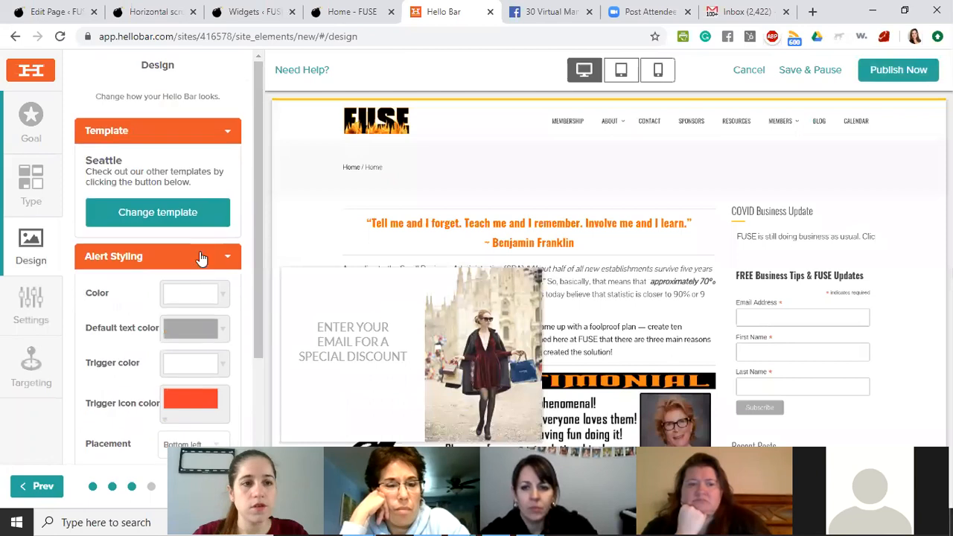
pyautogui.click(207, 216)
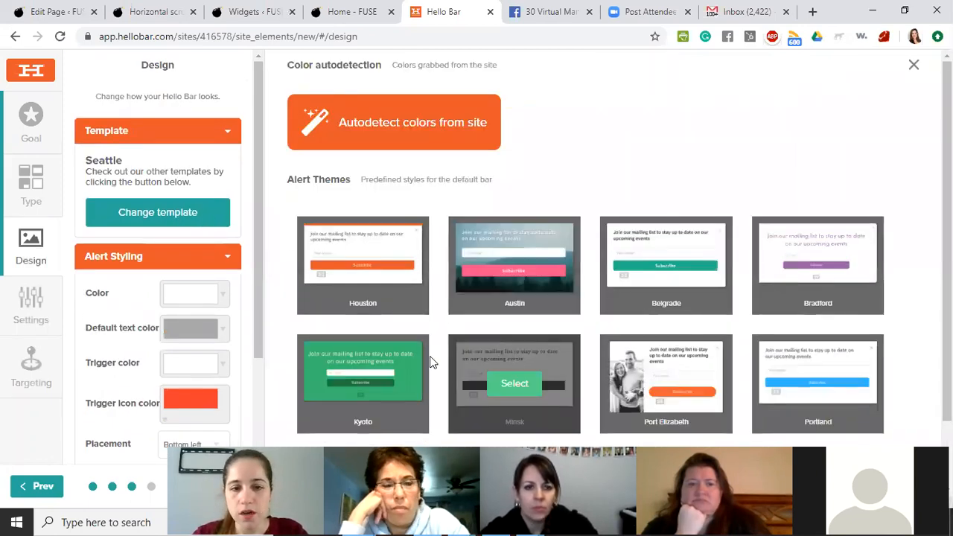
pyautogui.click(363, 266)
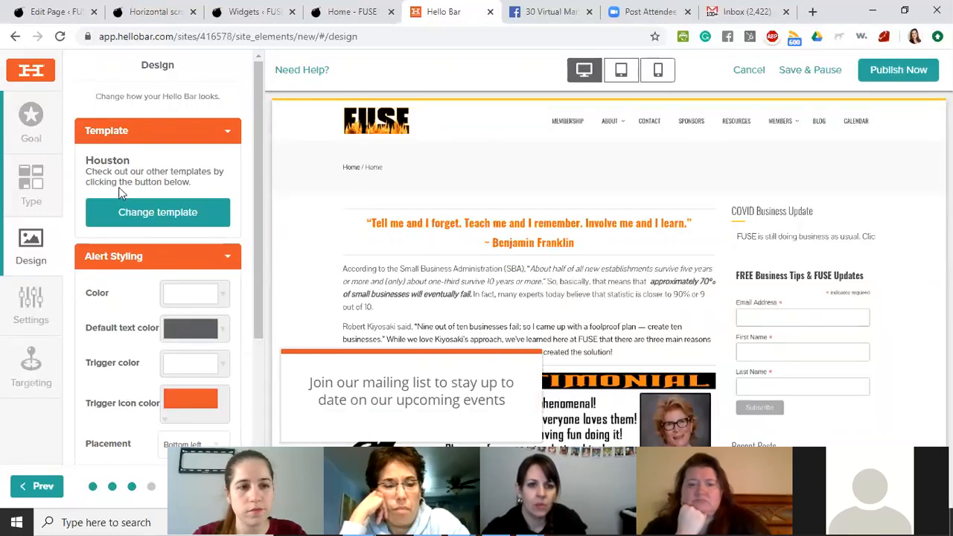
pyautogui.scroll(-4, 183, 283)
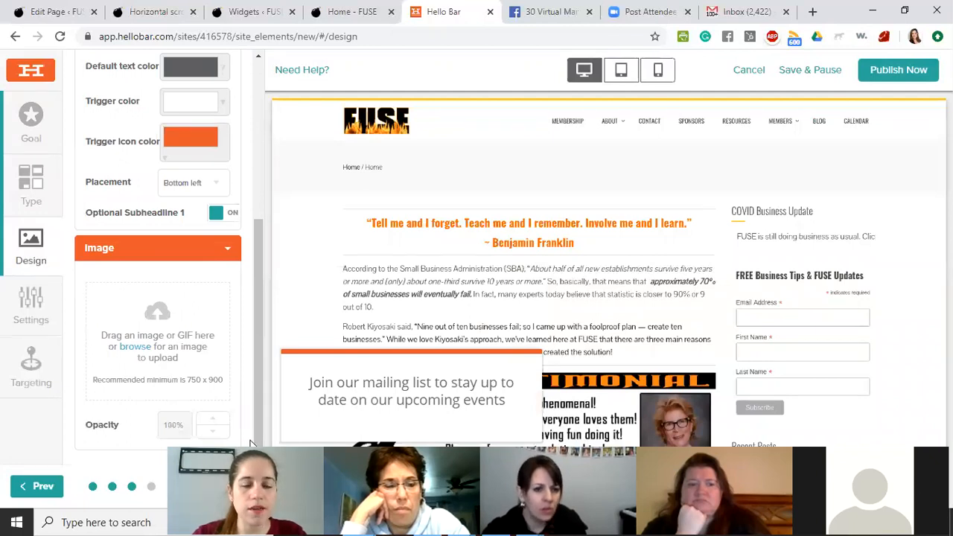
# Keep the alert's default display settings, leave its targeting on Everyone, and publish it
pyautogui.click(229, 486)
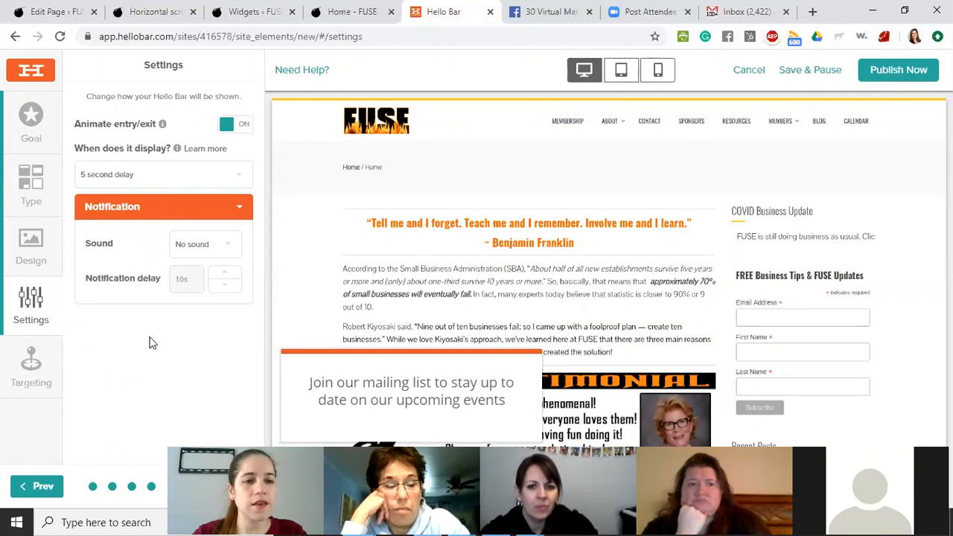
pyautogui.click(229, 486)
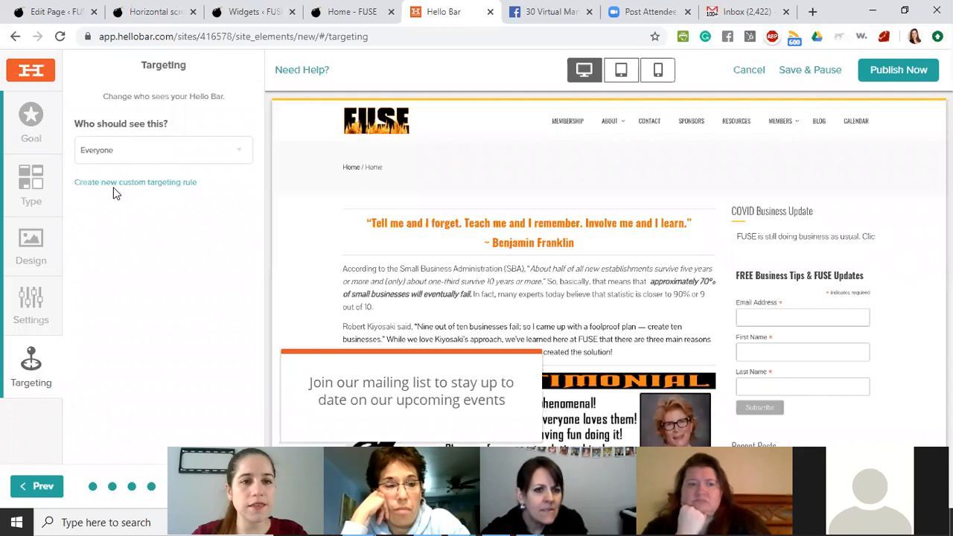
pyautogui.click(133, 148)
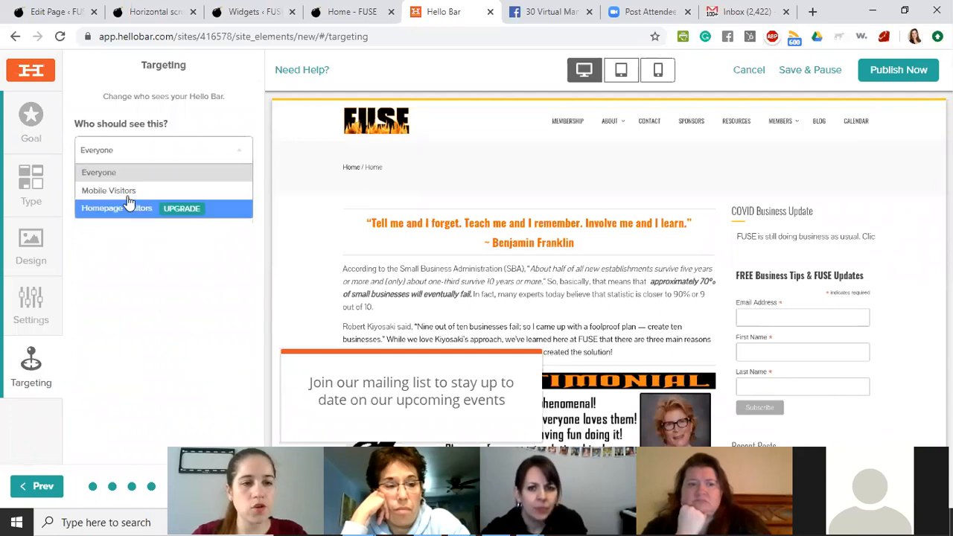
pyautogui.click(202, 337)
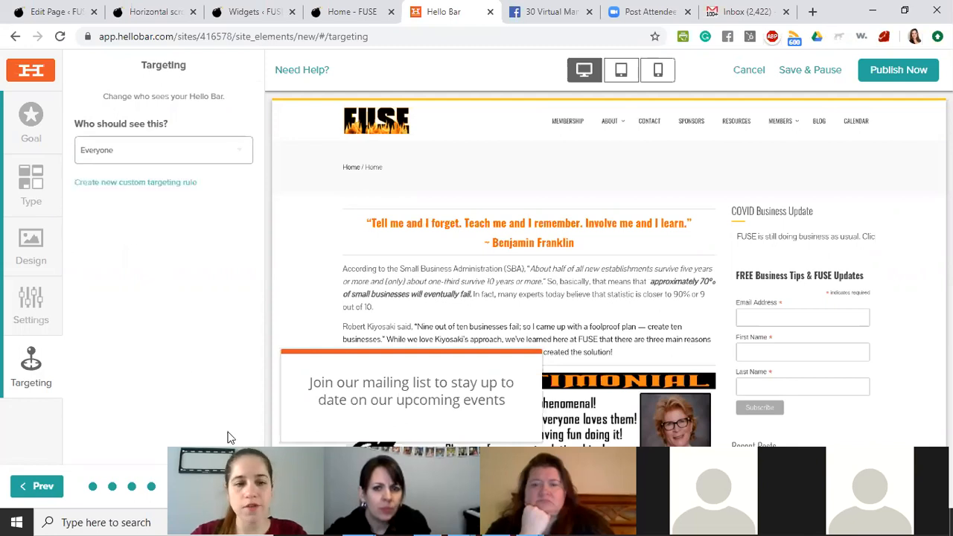
pyautogui.doubleClick(200, 310)
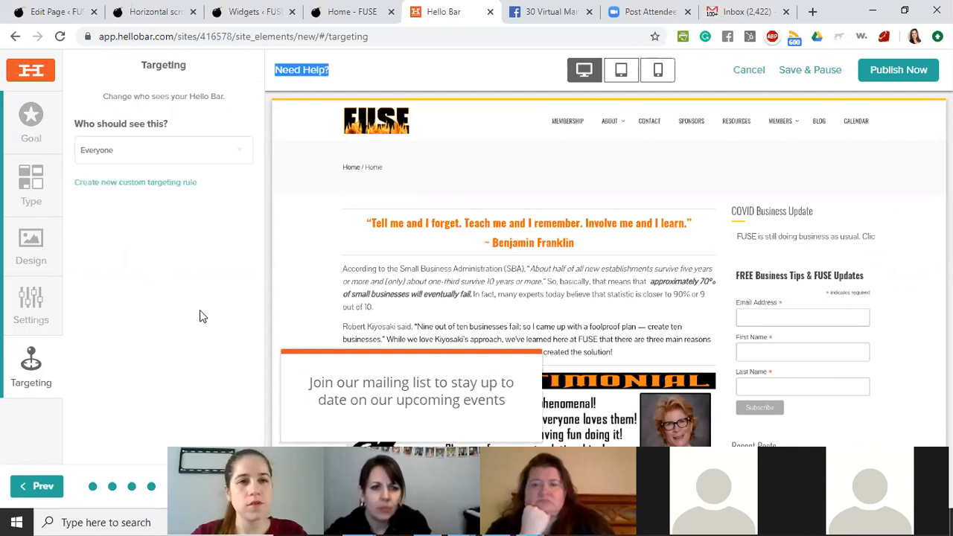
pyautogui.click(490, 352)
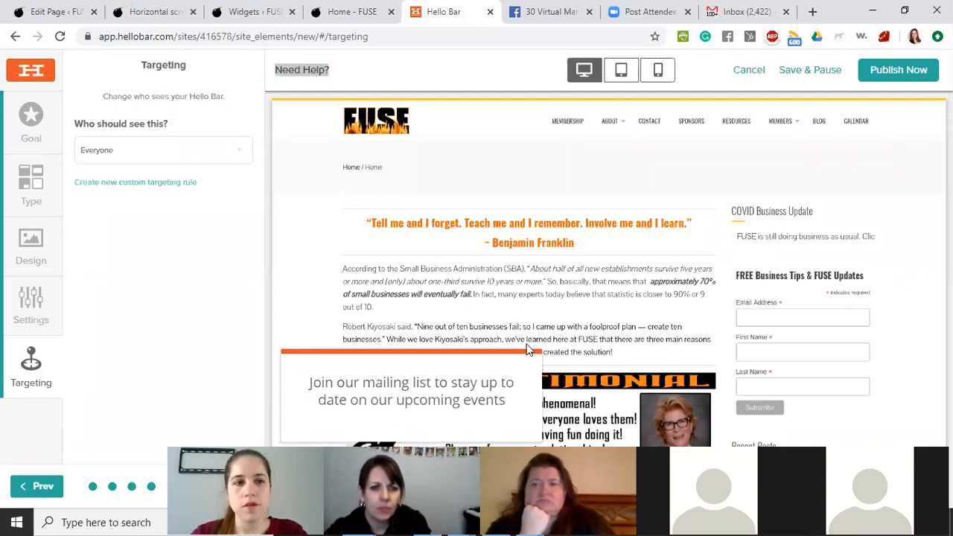
pyautogui.click(880, 70)
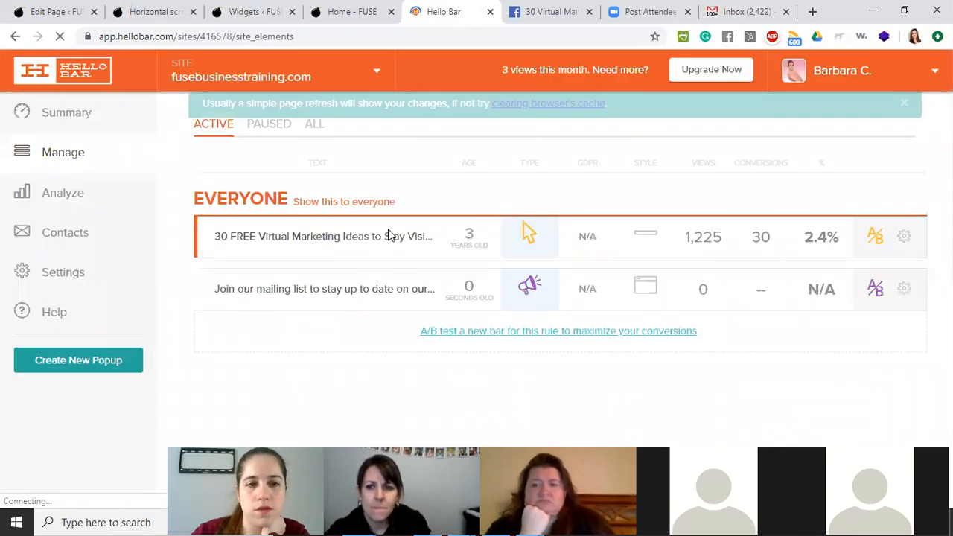
# Change the mailing-list alert's text to "Our dining room is closed, but we are taking carry out orders!" and publish it
pyautogui.click(907, 291)
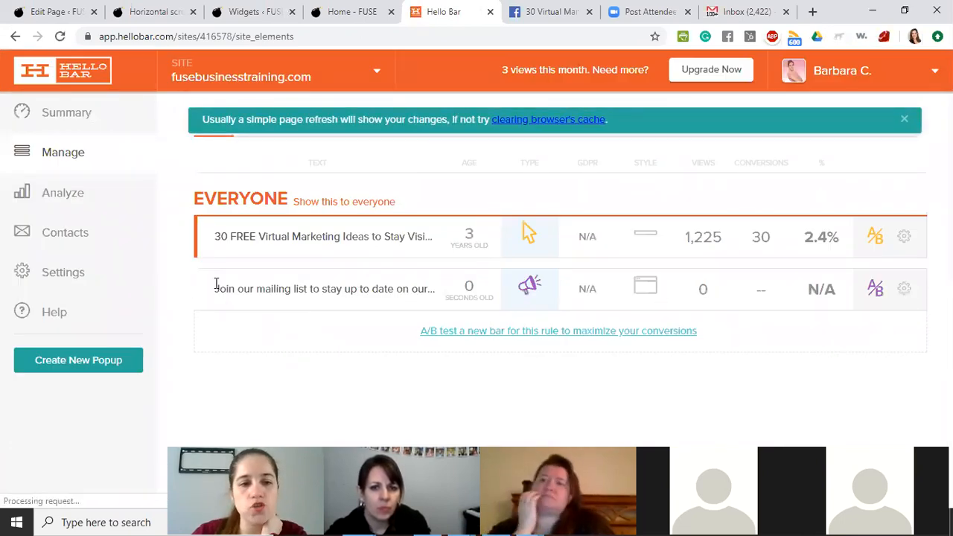
pyautogui.click(908, 291)
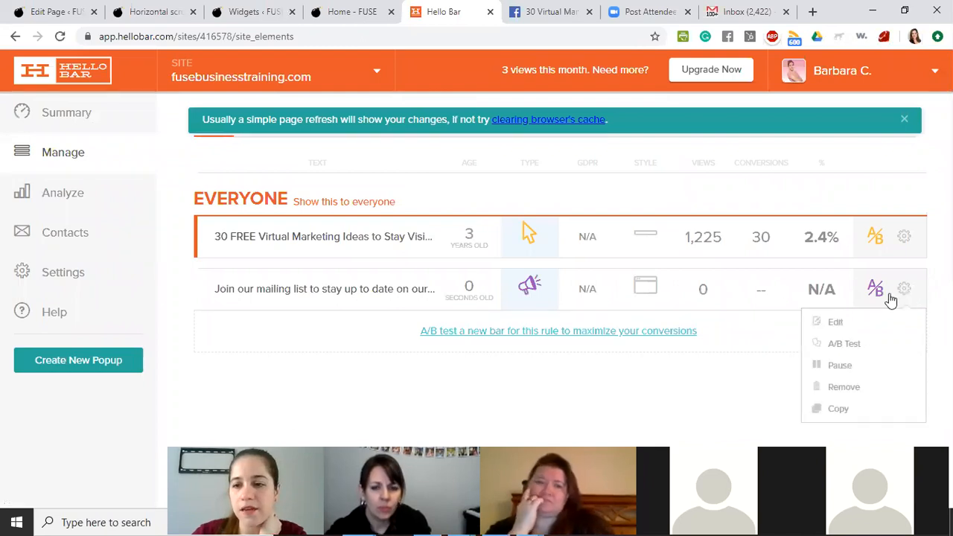
pyautogui.click(837, 324)
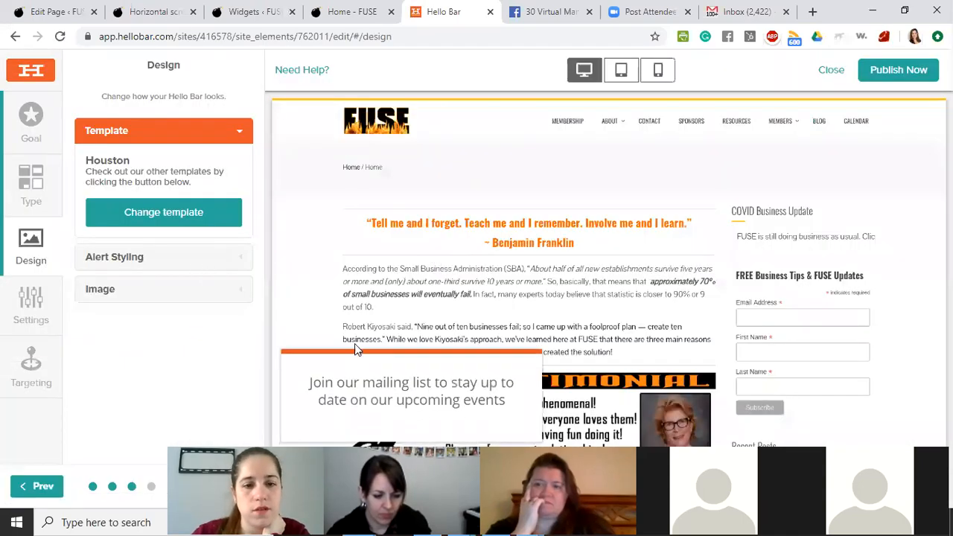
pyautogui.tripleClick(379, 382)
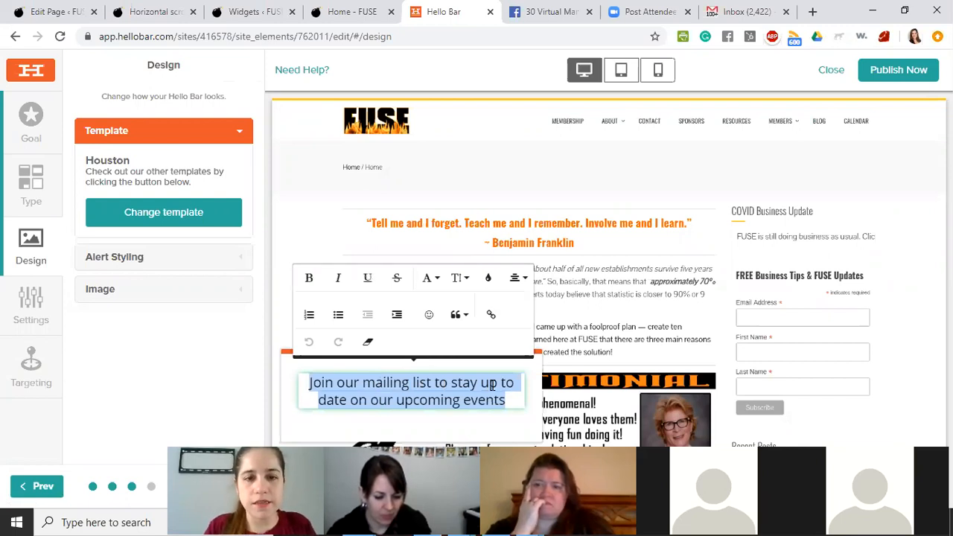
pyautogui.press('shift')
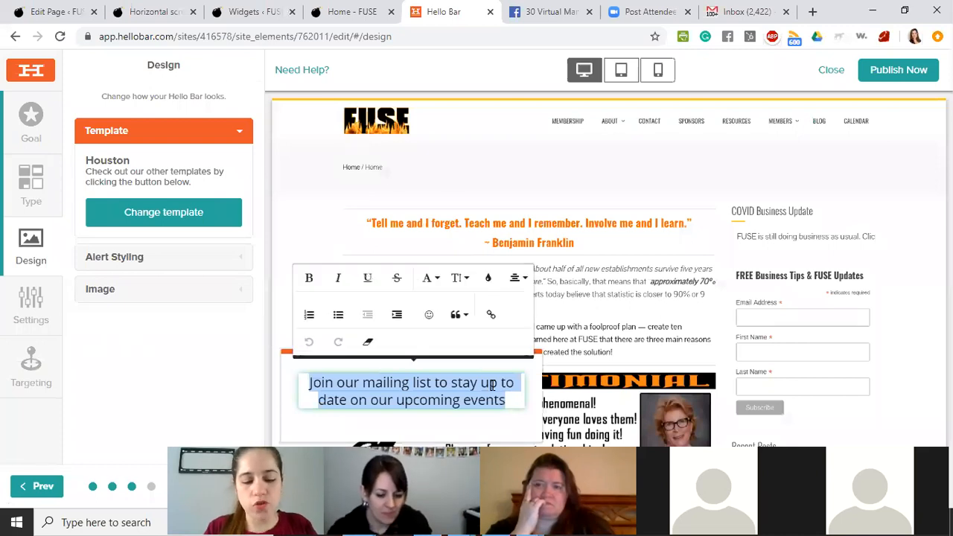
pyautogui.write('Our dining room is closed, but we are taking carry out orders')
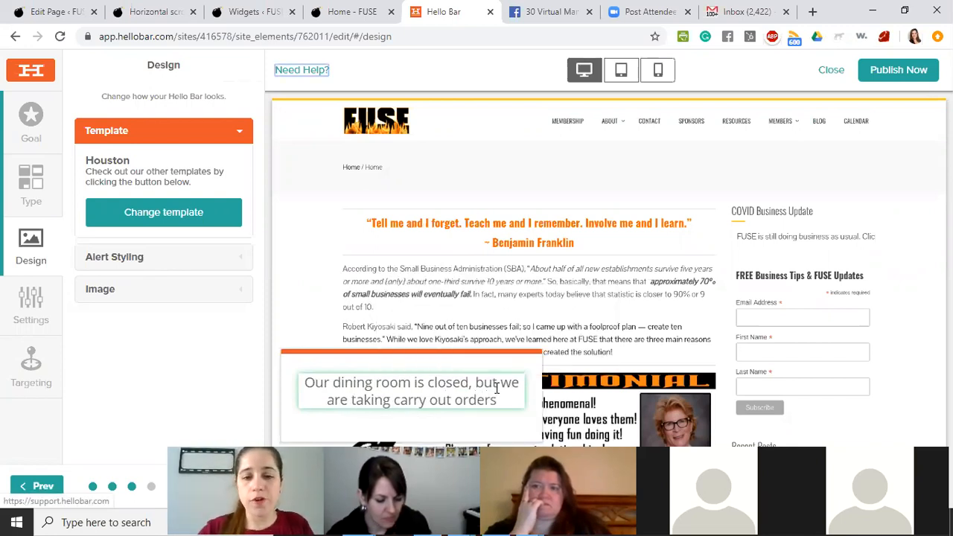
pyautogui.write('!')
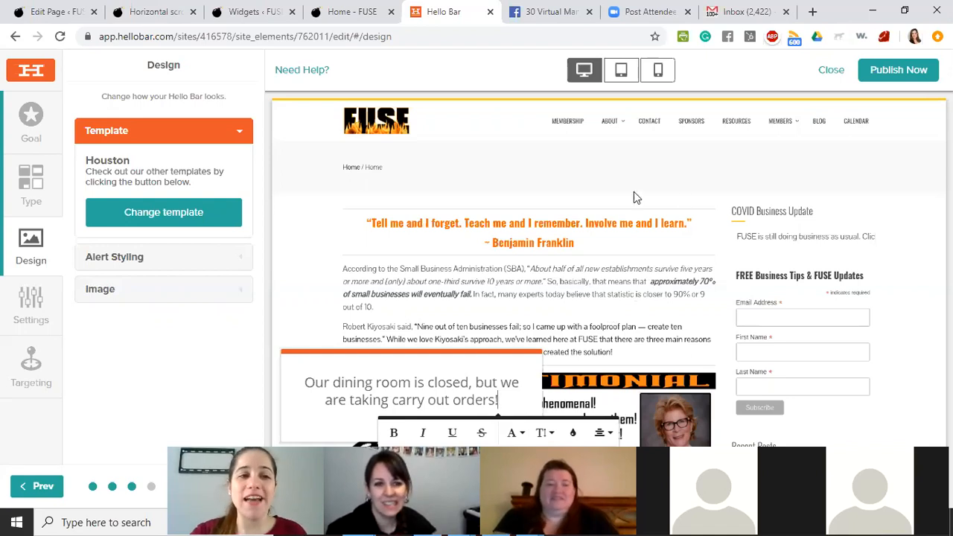
pyautogui.click(892, 73)
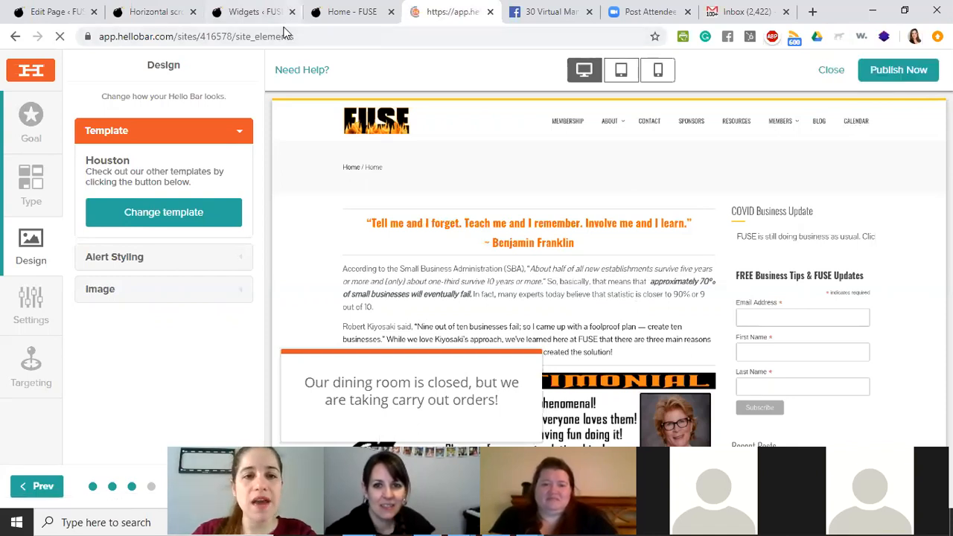
# Reload the FUSE home page and check it for the edited alert
pyautogui.click(336, 12)
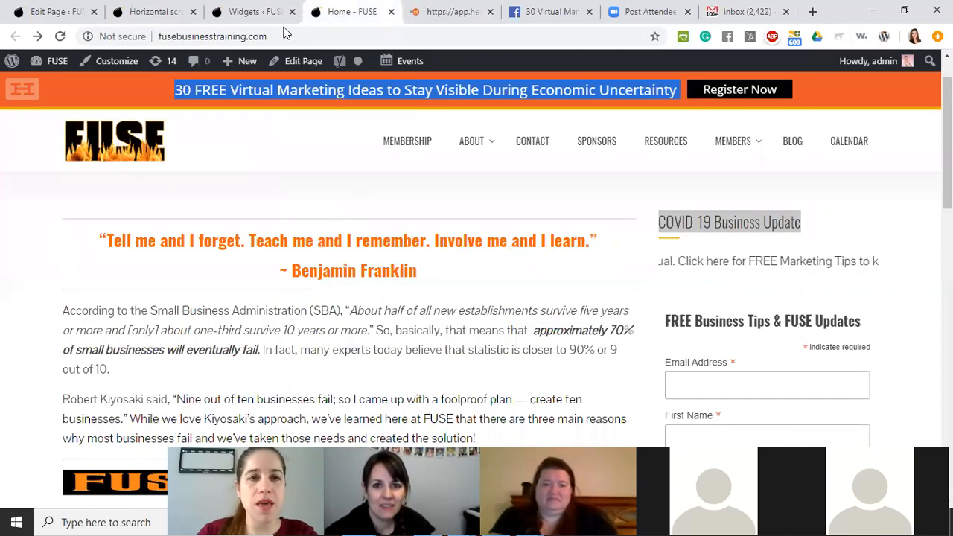
pyautogui.click(60, 37)
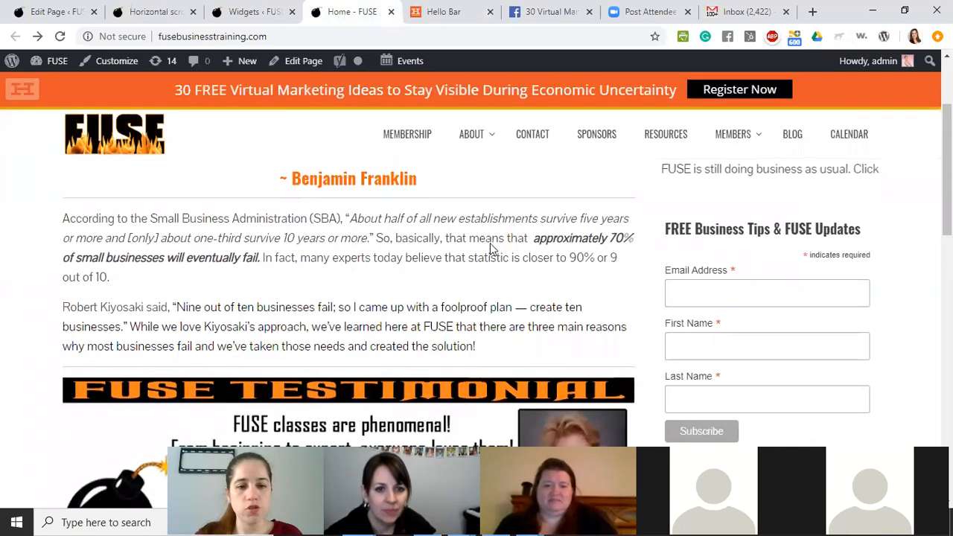
pyautogui.scroll(2, 489, 243)
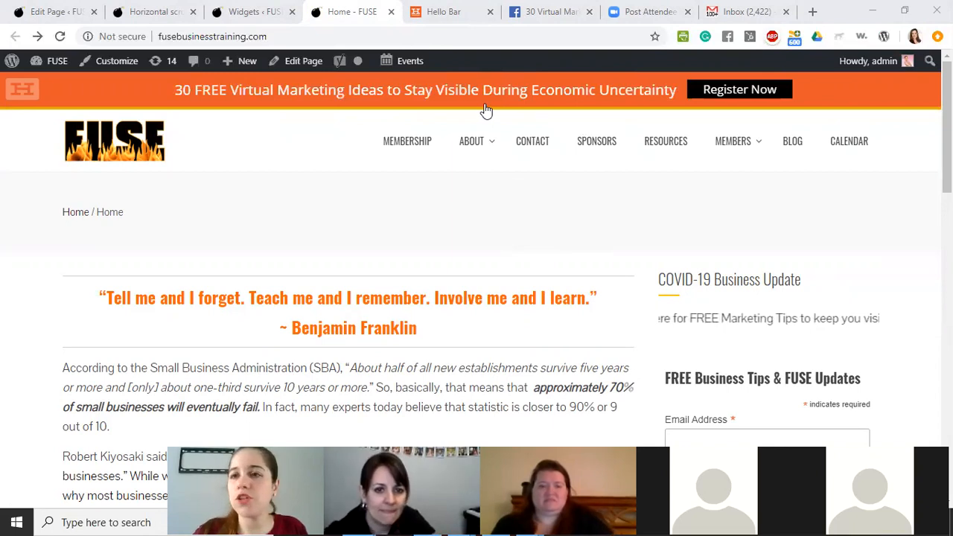
pyautogui.click(875, 7)
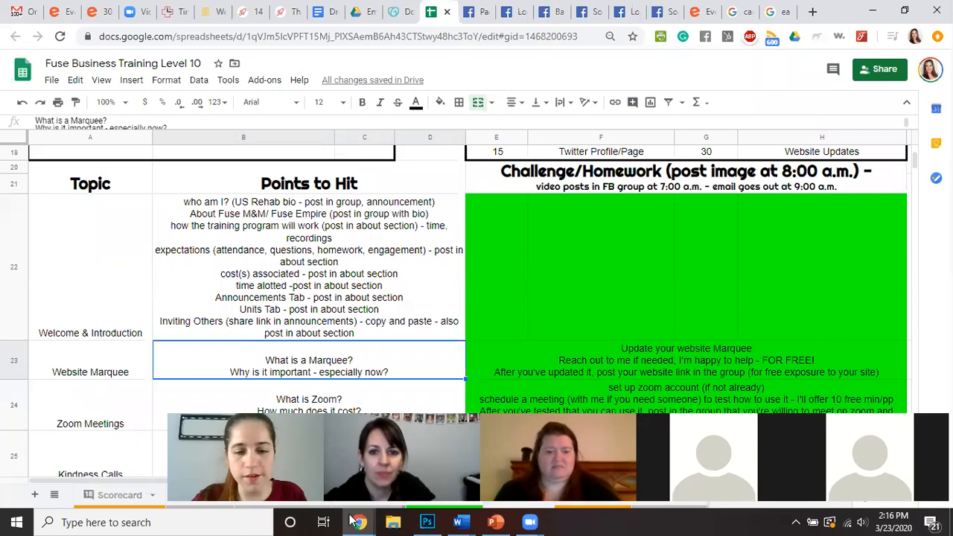
pyautogui.click(360, 522)
pyautogui.click(435, 456)
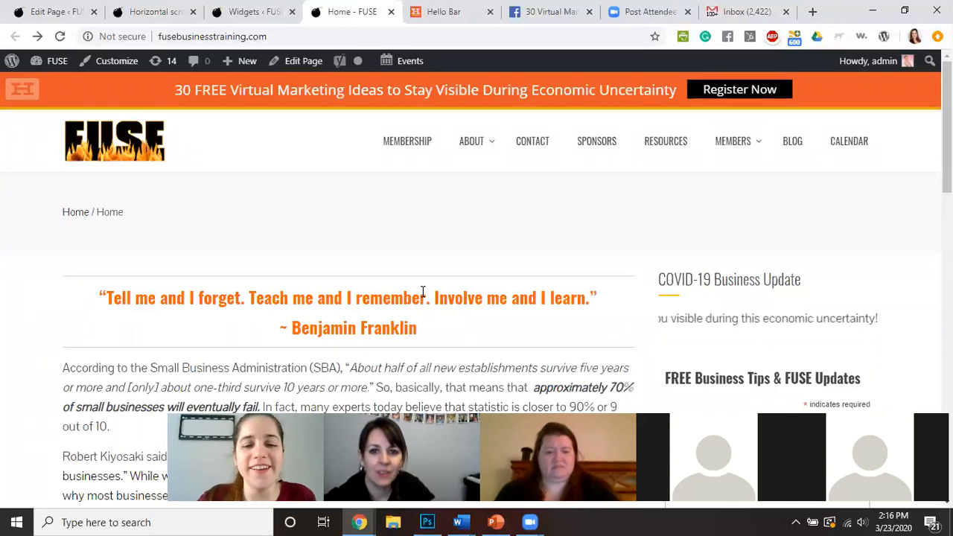
pyautogui.scroll(-1, 424, 296)
pyautogui.scroll(1, 424, 298)
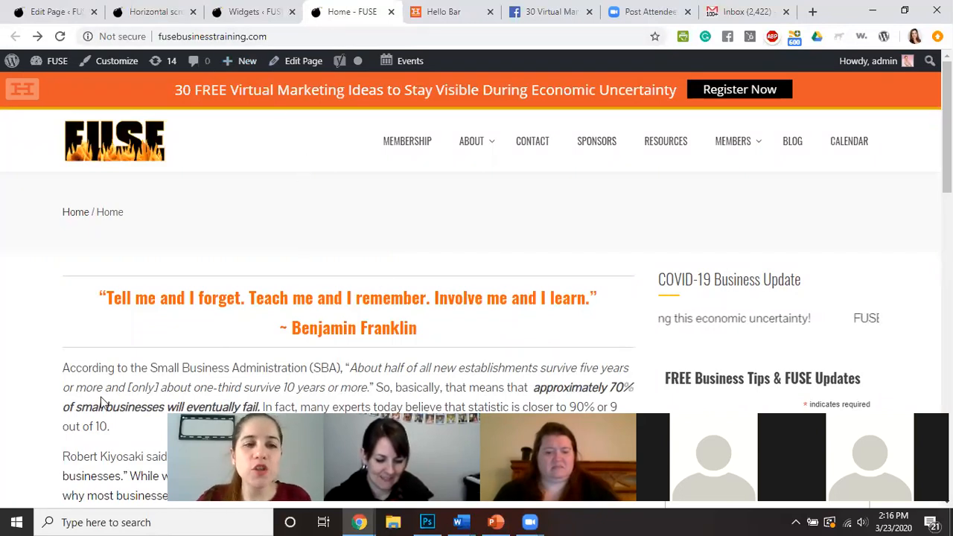
# Return to Hello Bar, examine the age and statistics of the active popups, and dismiss the page-refresh notice
pyautogui.click(434, 13)
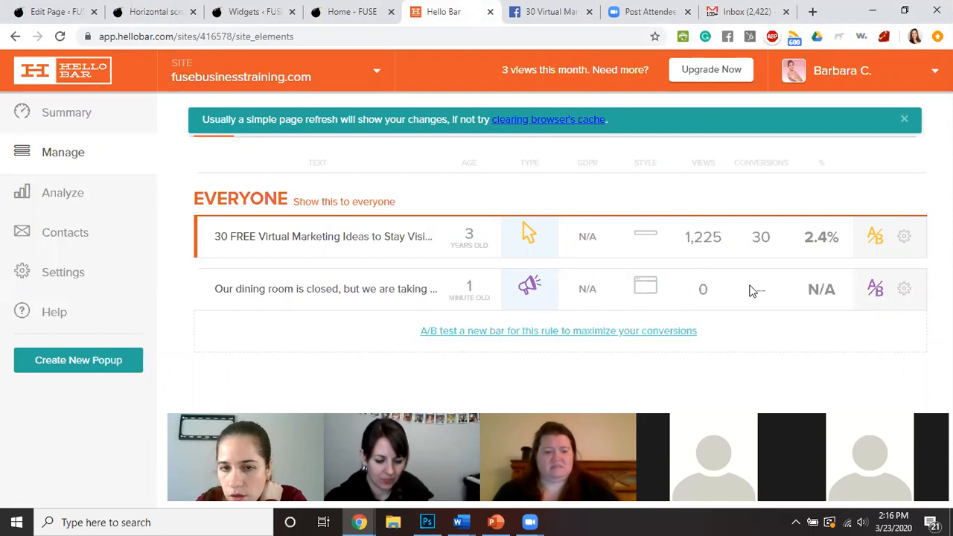
pyautogui.moveTo(486, 239); pyautogui.dragTo(465, 263)
pyautogui.moveTo(465, 230); pyautogui.dragTo(488, 246)
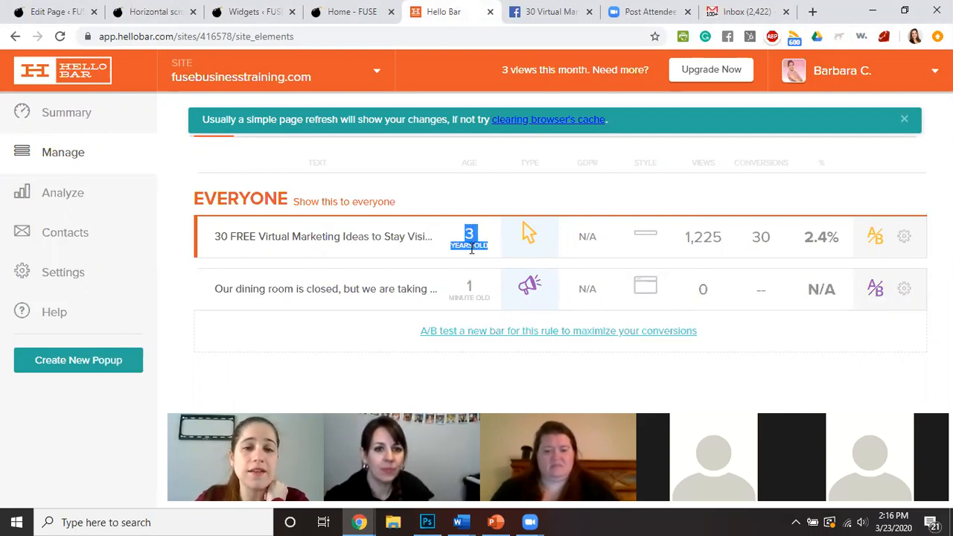
pyautogui.click(903, 236)
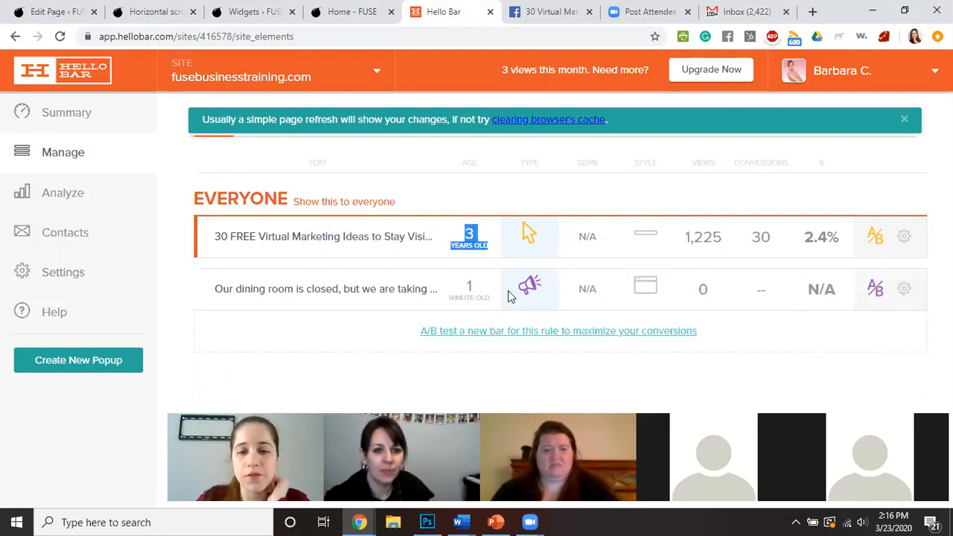
pyautogui.click(421, 230)
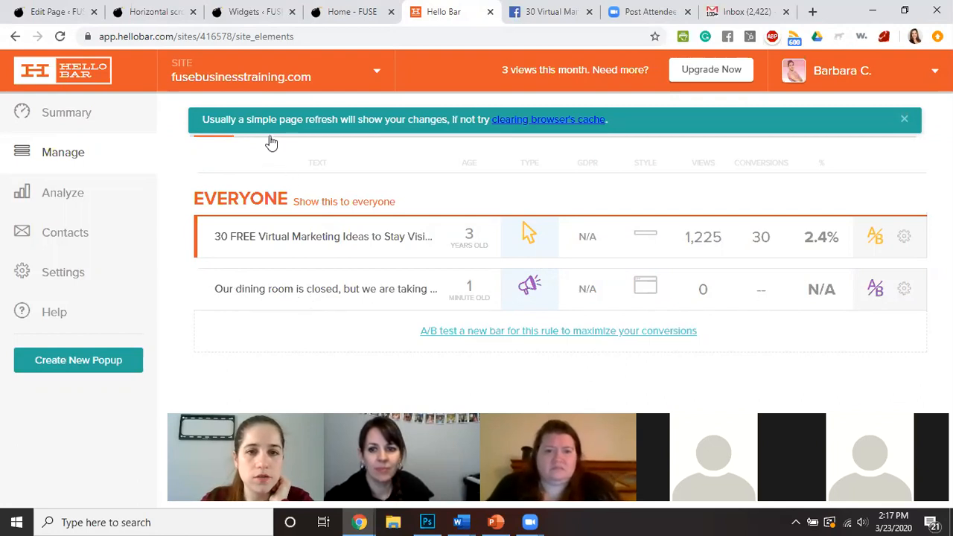
pyautogui.click(905, 122)
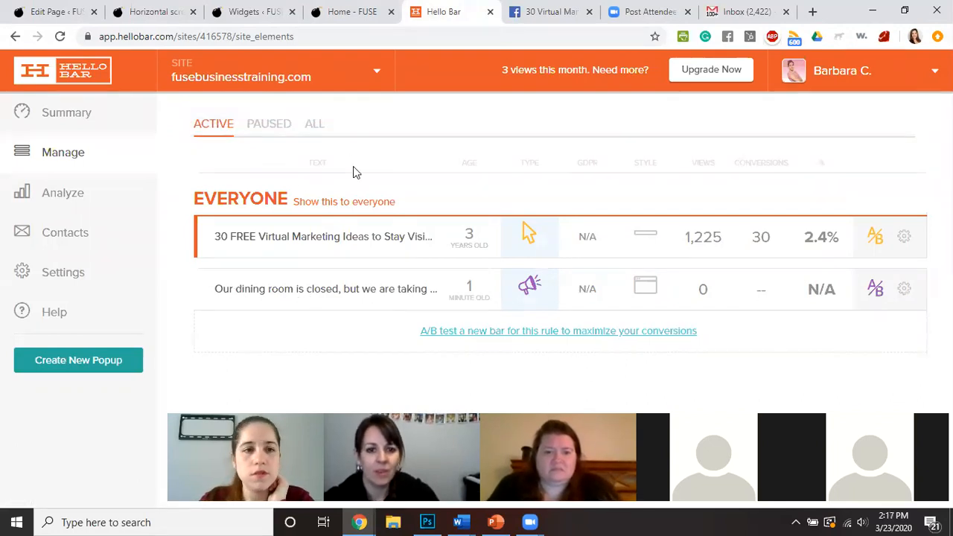
# Show the site options for fusebusinesstraining.com and open the Add New Site page
pyautogui.click(376, 72)
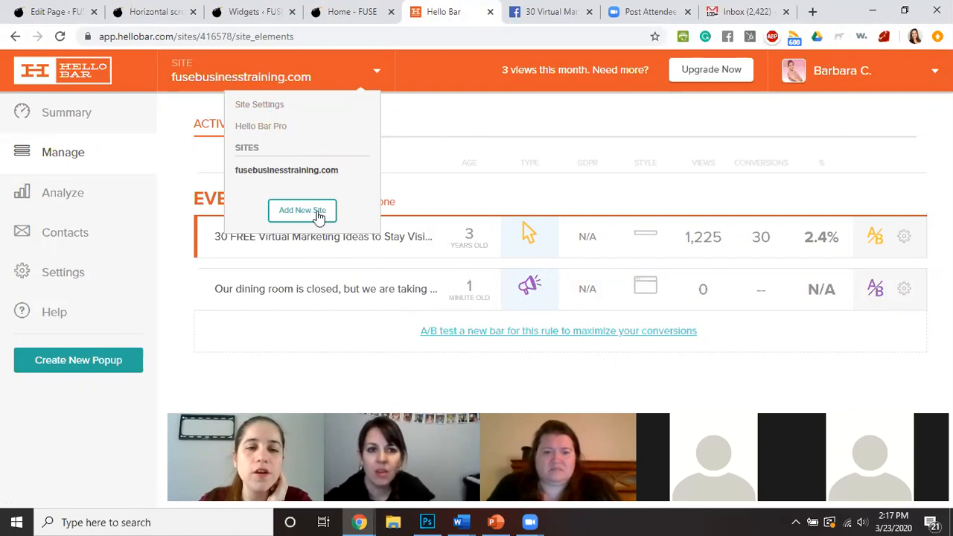
pyautogui.click(302, 211)
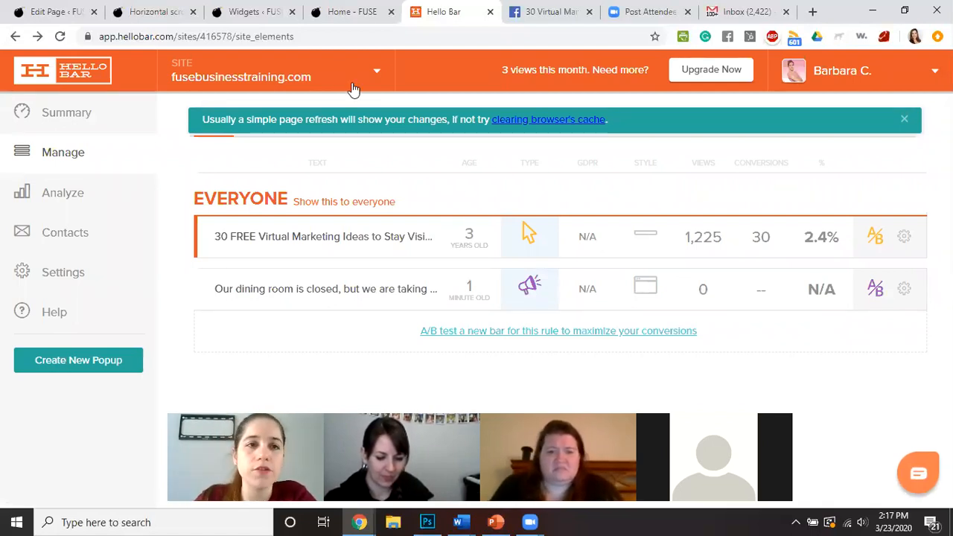
# On the FUSE home page, highlight the COVID-19 Business Update widget and the announcement bar's text
pyautogui.click(353, 14)
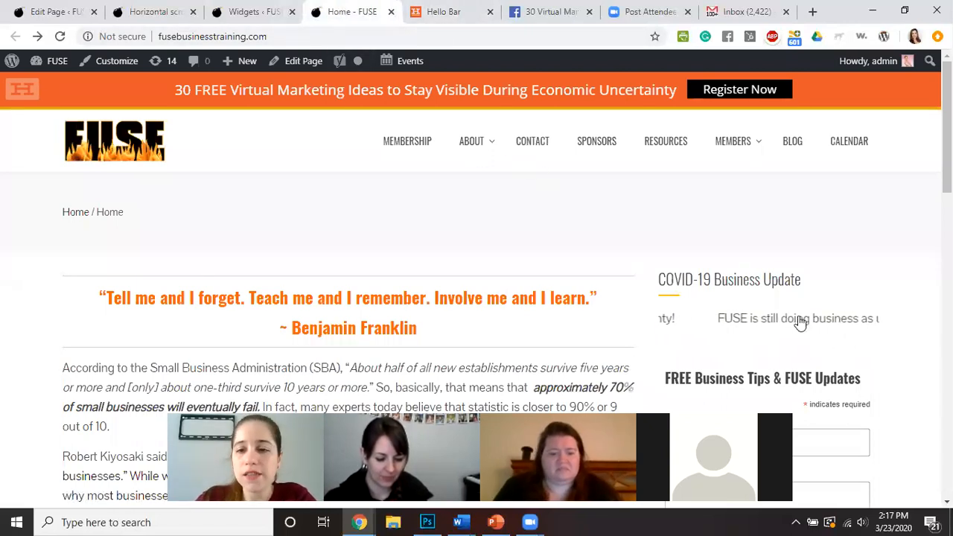
pyautogui.moveTo(660, 285); pyautogui.dragTo(866, 323)
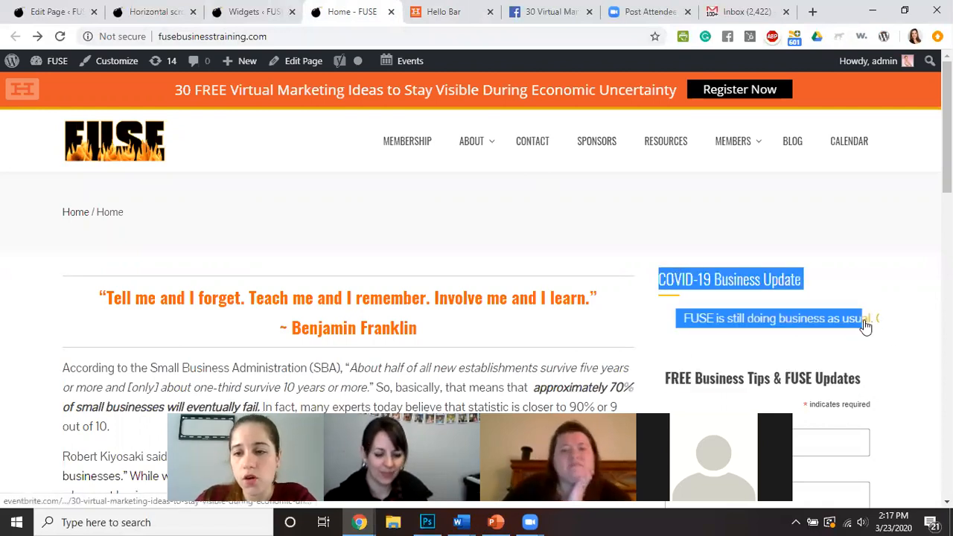
pyautogui.click(186, 90)
pyautogui.moveTo(186, 90); pyautogui.dragTo(797, 91)
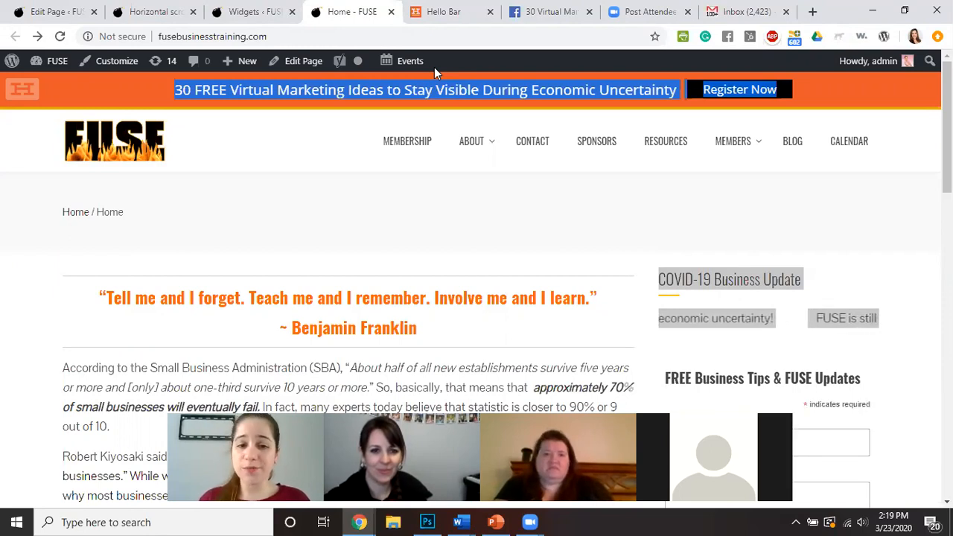
# Switch to the Facebook group, open its Announcements, and examine the Eventbrite link post for inviting others
pyautogui.click(529, 23)
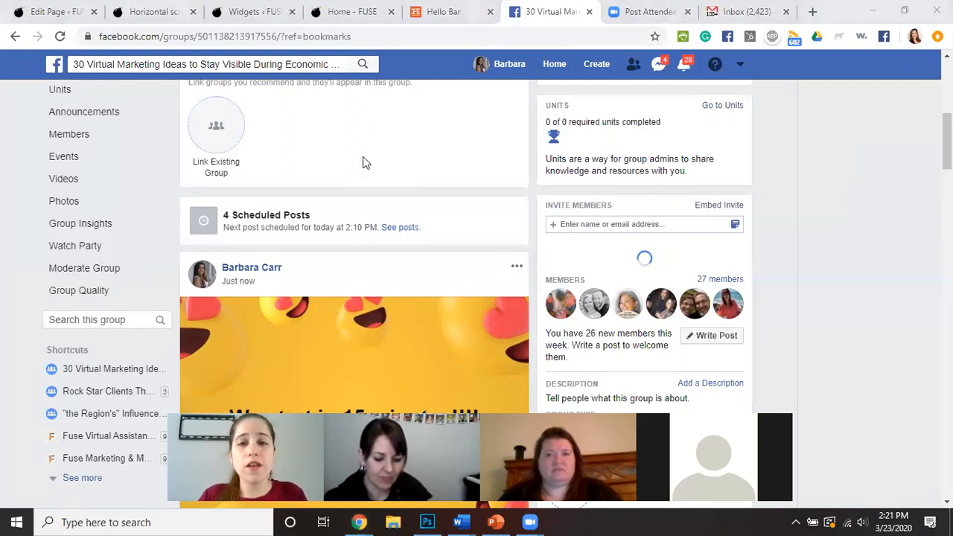
pyautogui.scroll(1, 333, 179)
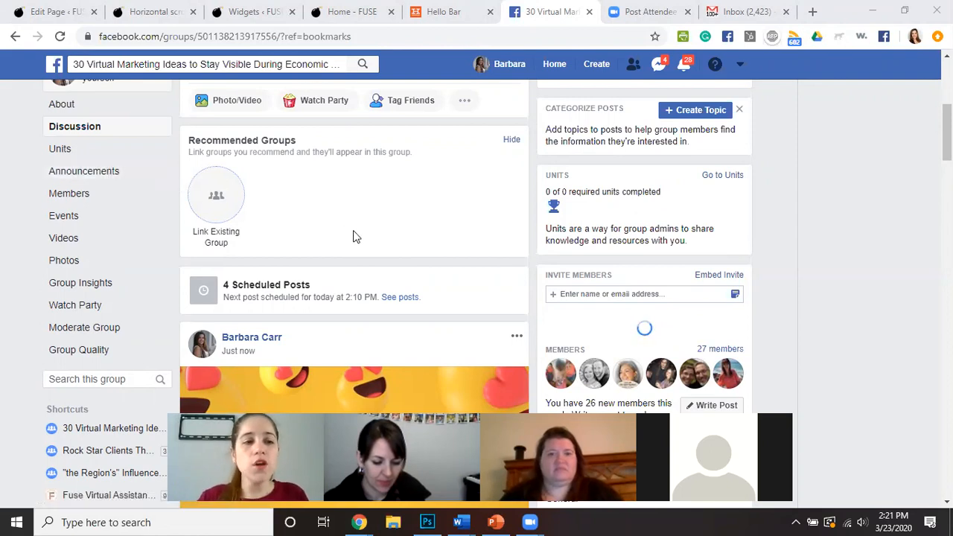
pyautogui.click(110, 173)
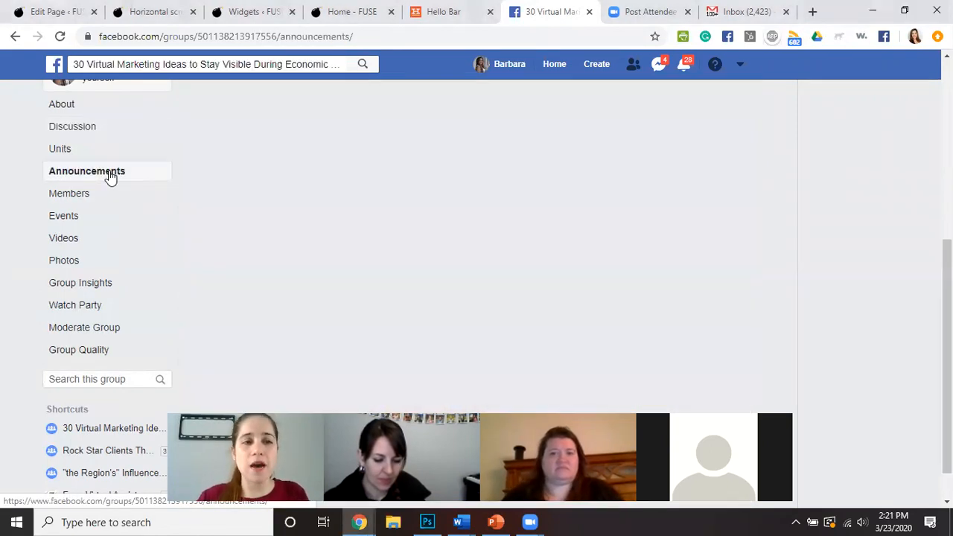
pyautogui.scroll(1, 350, 211)
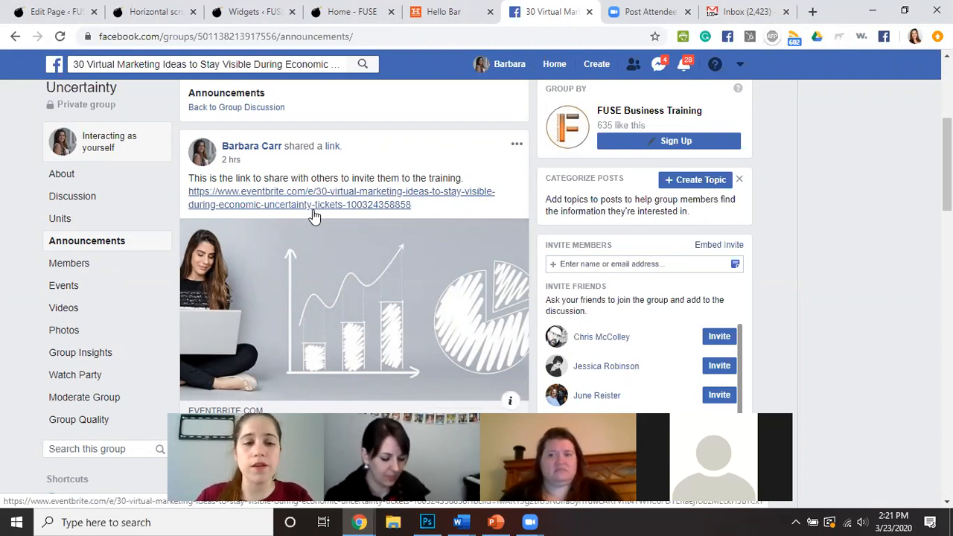
pyautogui.scroll(-3, 315, 215)
pyautogui.scroll(3, 335, 229)
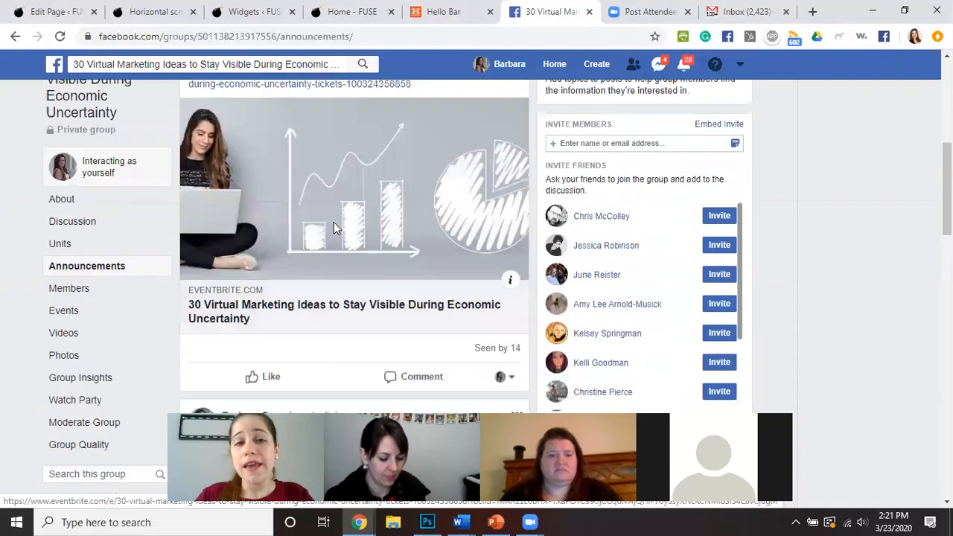
pyautogui.scroll(-1, 335, 230)
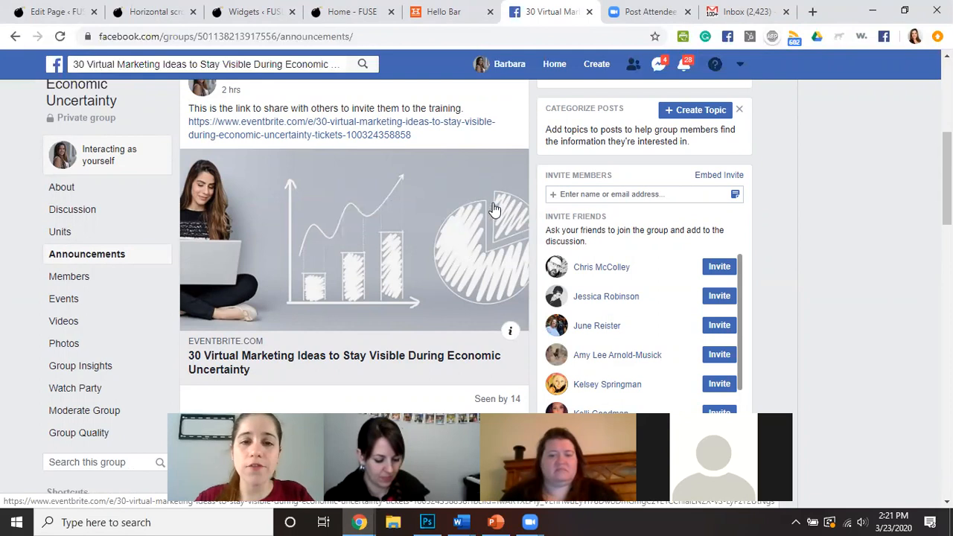
# Review the Zoom login and start-date announcements, and display the options of the March 20 start-date post
pyautogui.scroll(-7, 422, 275)
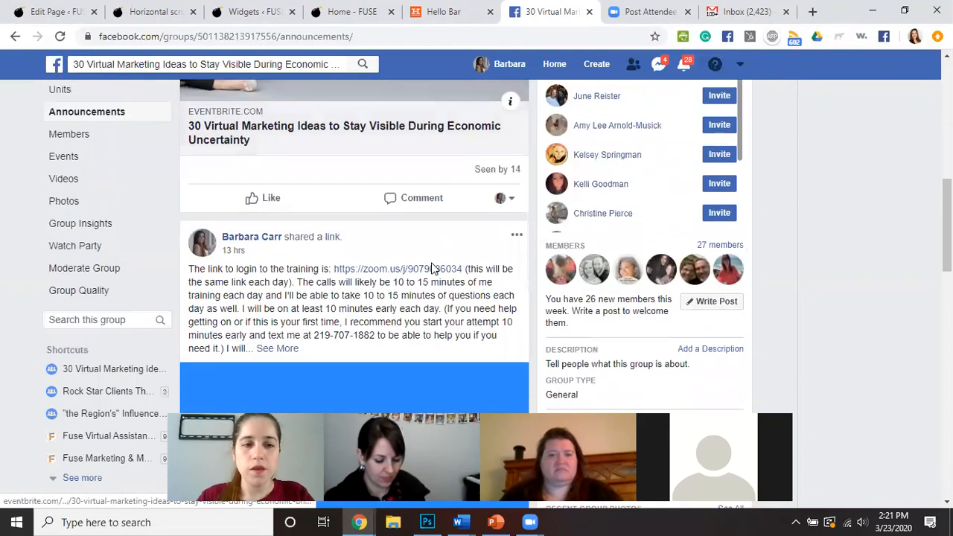
pyautogui.scroll(2, 431, 262)
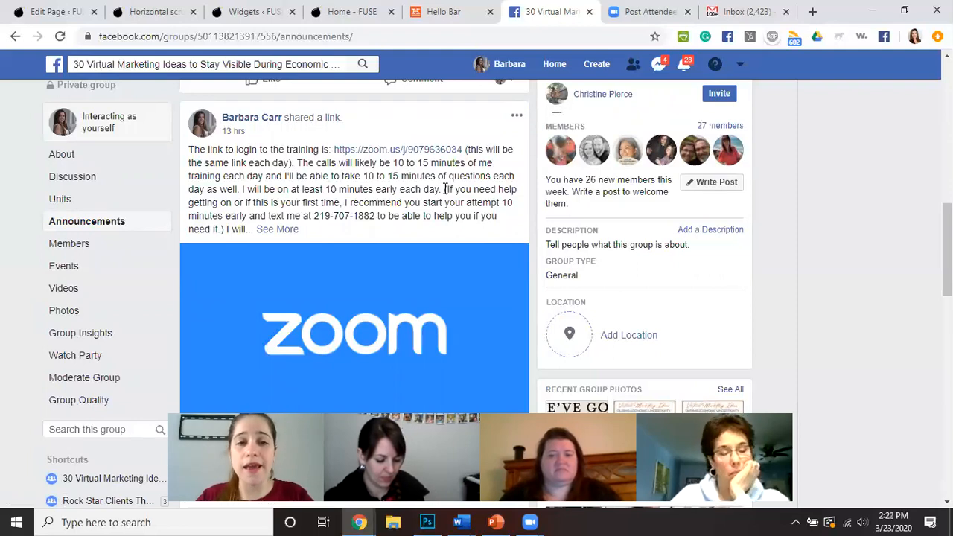
pyautogui.scroll(-6, 445, 188)
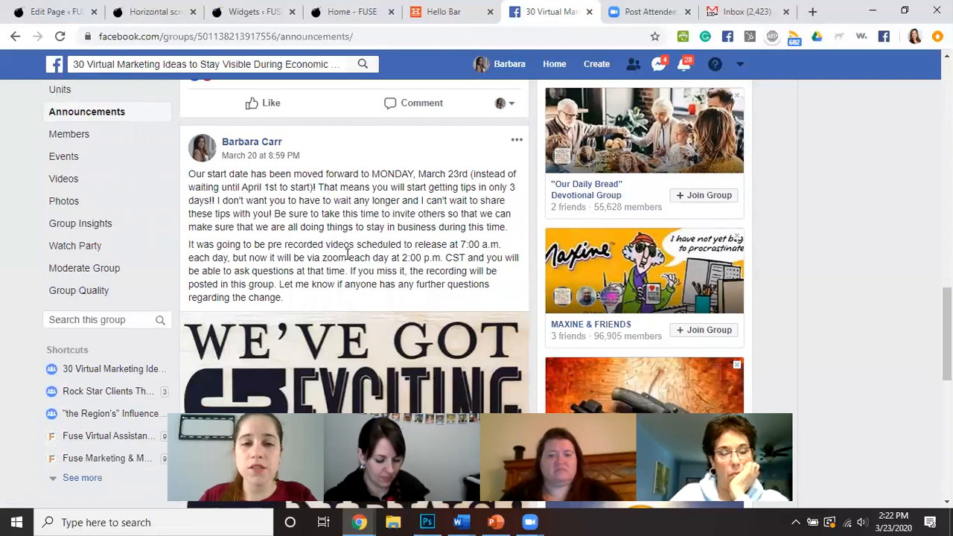
pyautogui.scroll(-3, 348, 250)
pyautogui.scroll(3, 372, 256)
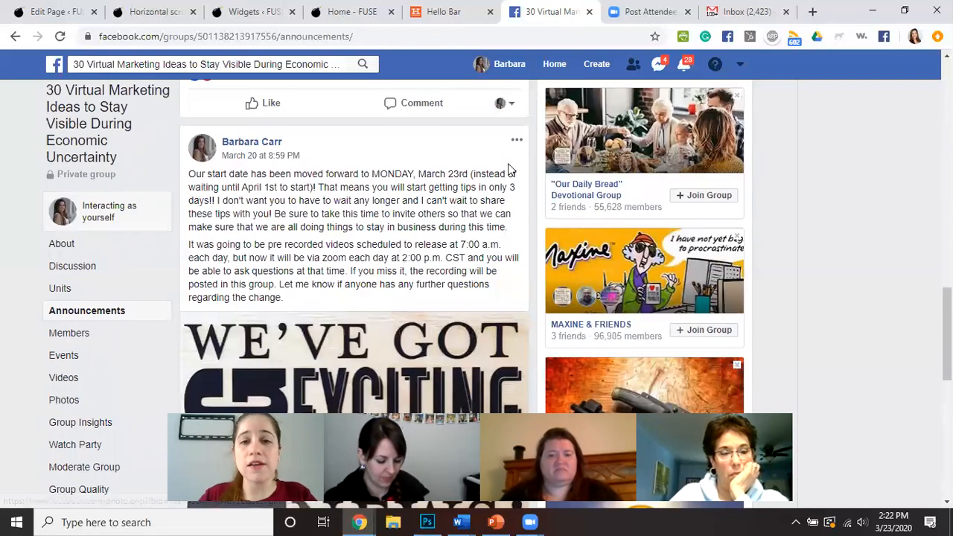
pyautogui.click(518, 140)
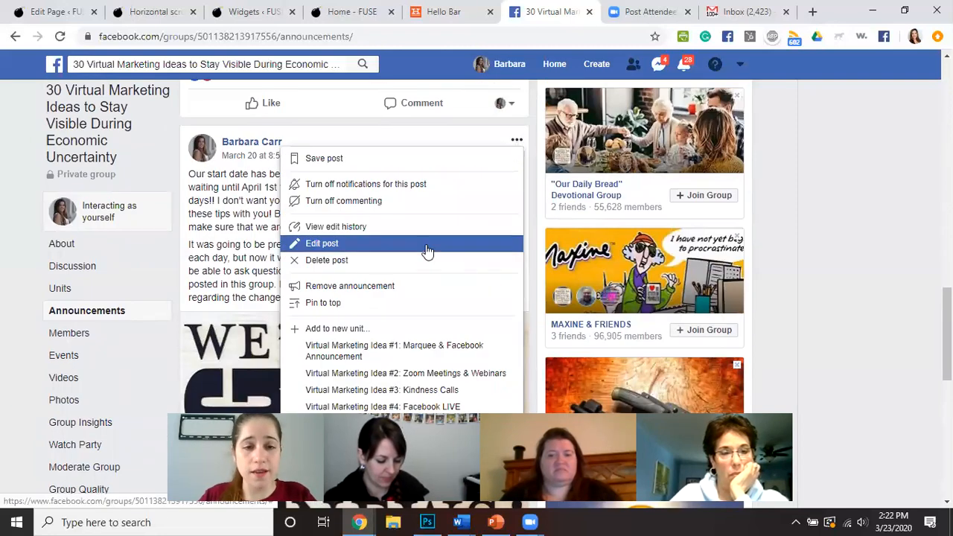
# Remove the March 20 start-date post from the group's announcements and review the March 18 "Who Are You?" introductions post
pyautogui.click(369, 288)
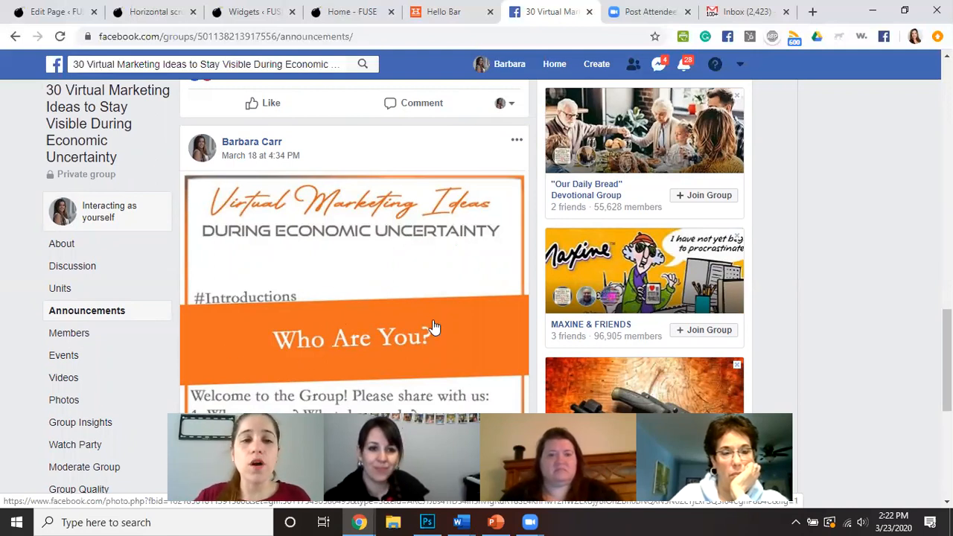
pyautogui.scroll(-1, 382, 314)
pyautogui.scroll(-4, 379, 313)
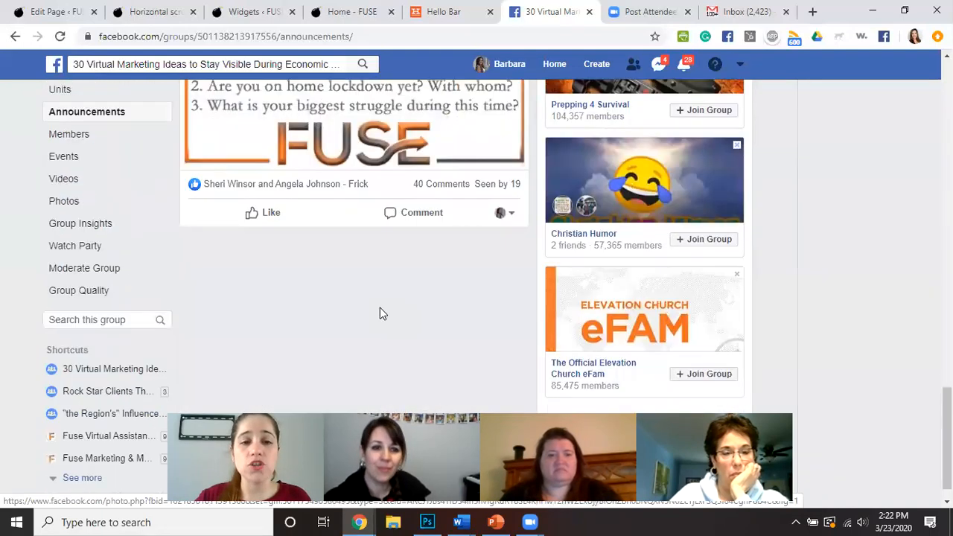
pyautogui.scroll(3, 380, 313)
pyautogui.scroll(3, 416, 314)
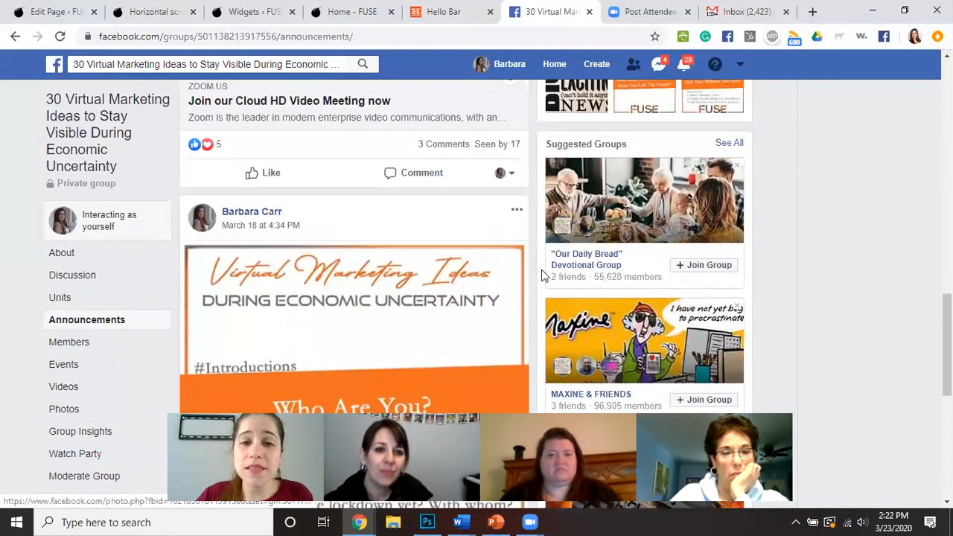
pyautogui.scroll(-2, 429, 368)
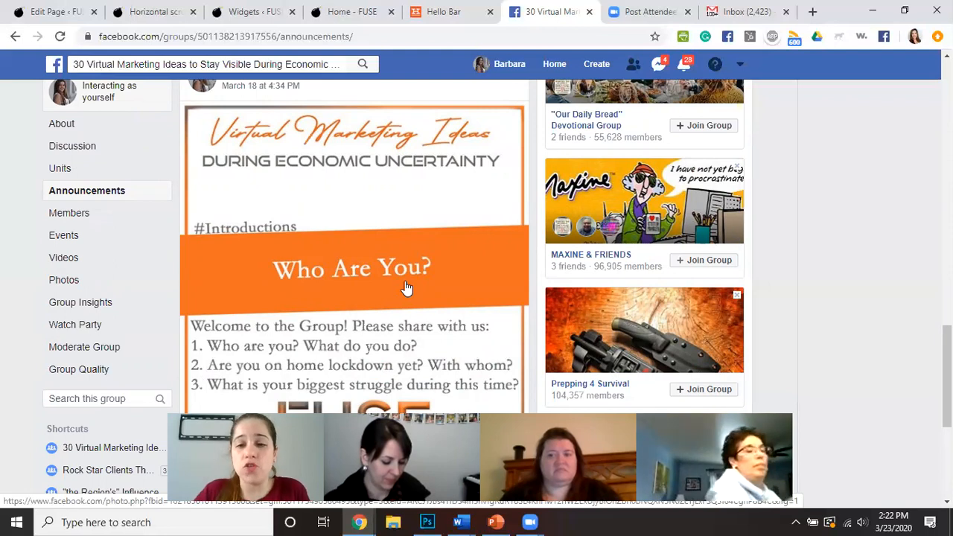
pyautogui.scroll(10, 405, 288)
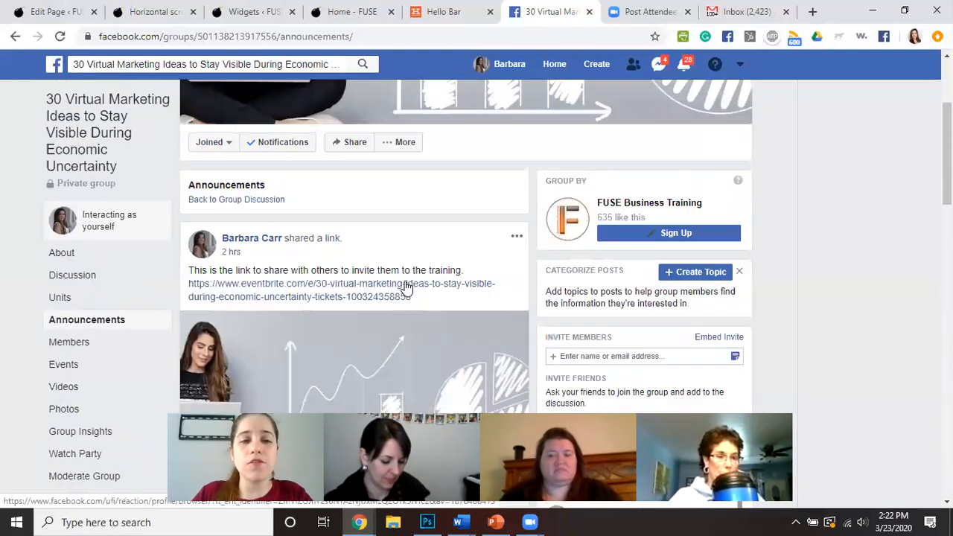
pyautogui.scroll(3, 405, 288)
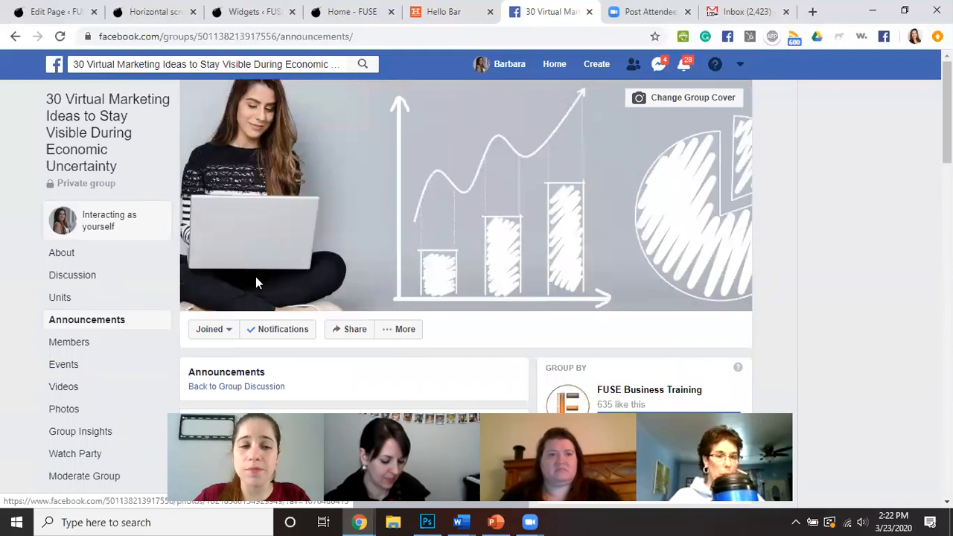
# Publish a post reading "This is an announcement." in the group's Discussion
pyautogui.click(51, 283)
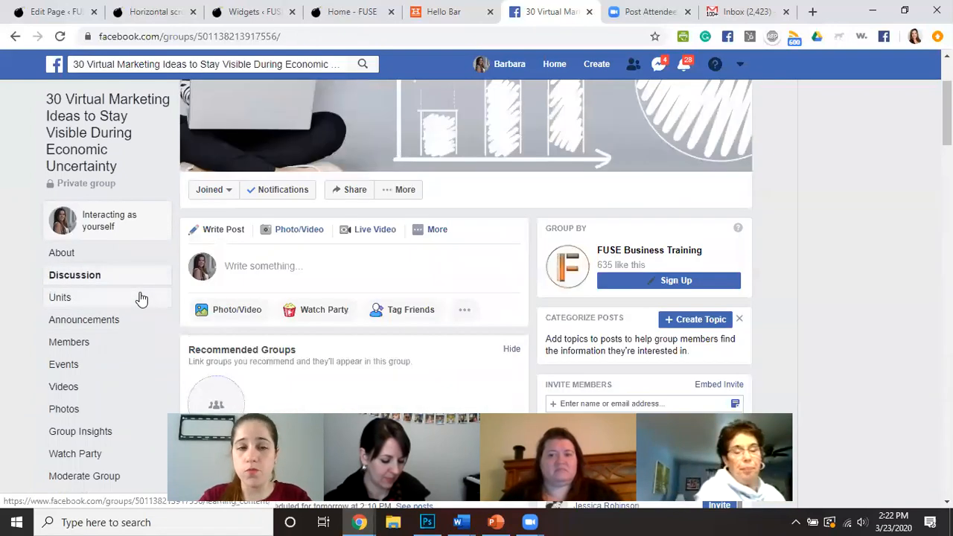
pyautogui.click(297, 267)
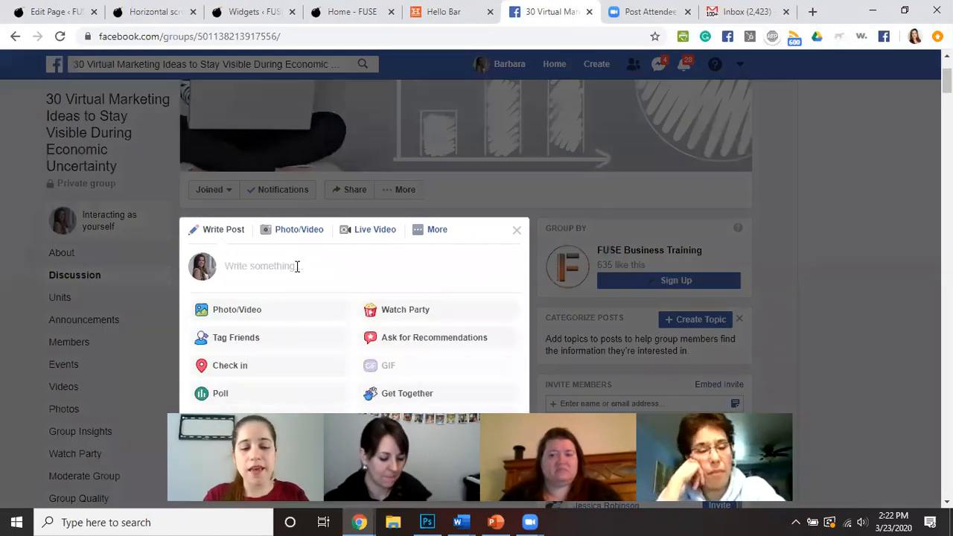
pyautogui.write('This is an an')
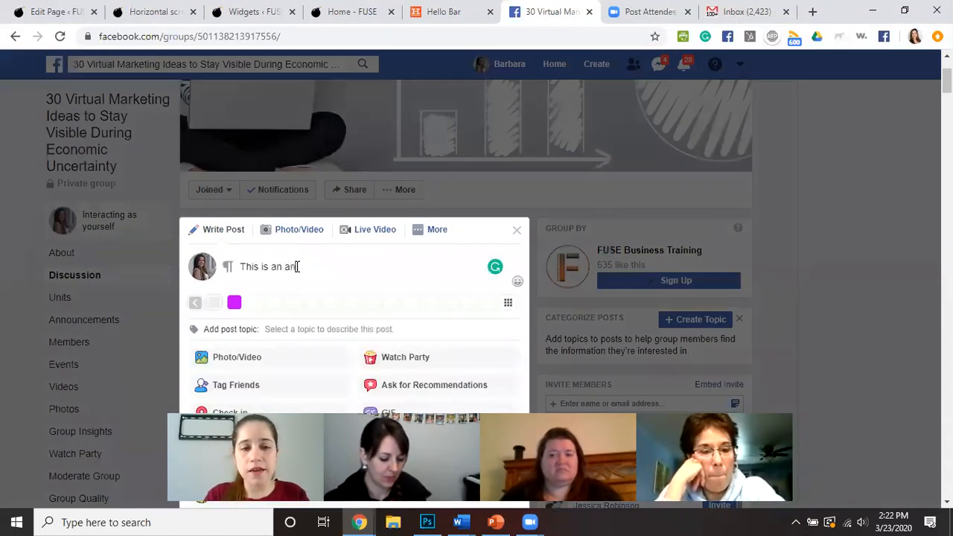
pyautogui.write('nouncement.')
pyautogui.scroll(-2, 297, 269)
pyautogui.click(505, 391)
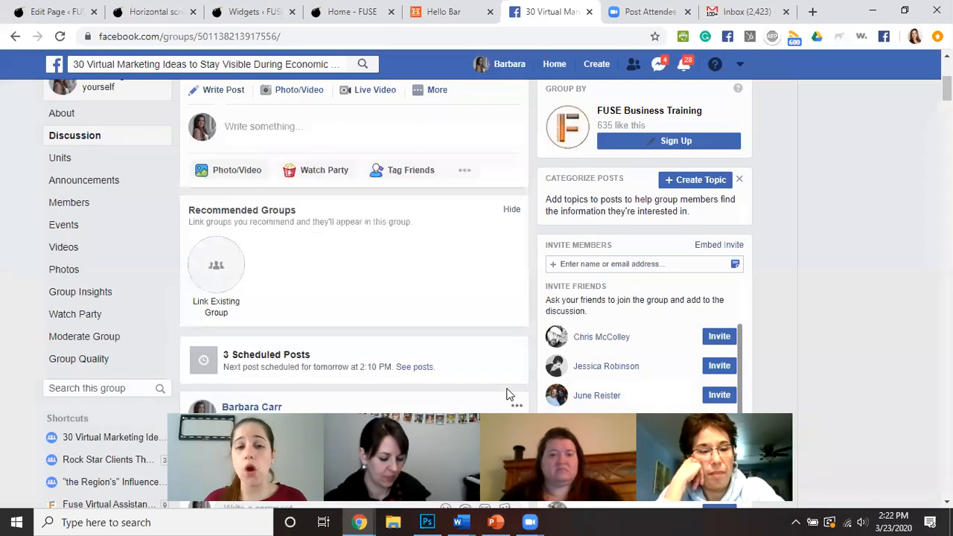
pyautogui.scroll(-3, 477, 335)
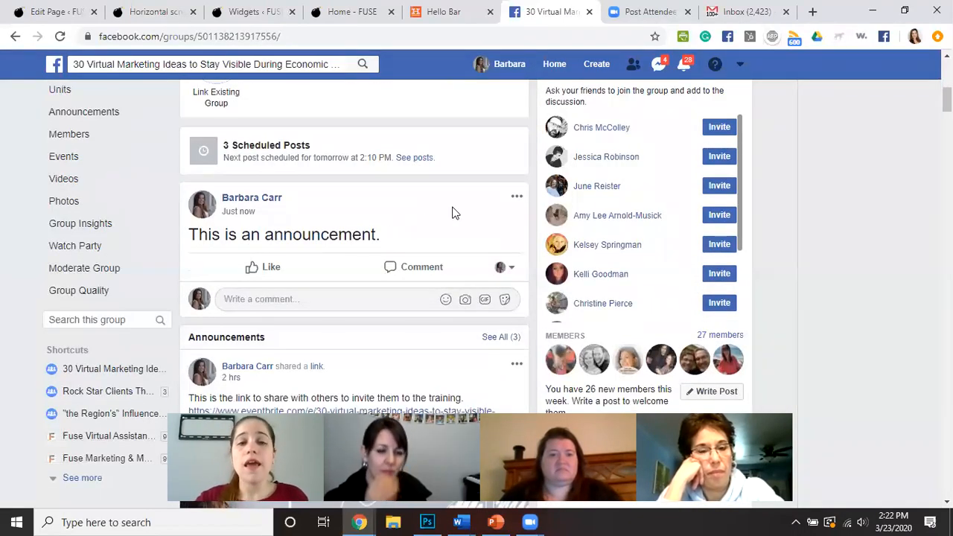
# Mark the new "This is an announcement." post as a group announcement and check it in the Discussion feed
pyautogui.click(517, 196)
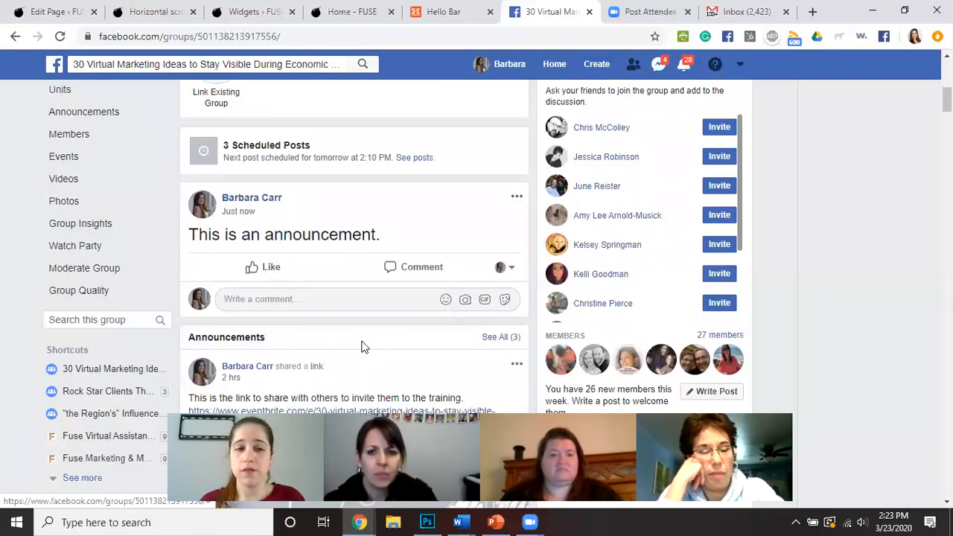
pyautogui.scroll(-3, 363, 346)
pyautogui.scroll(2, 374, 342)
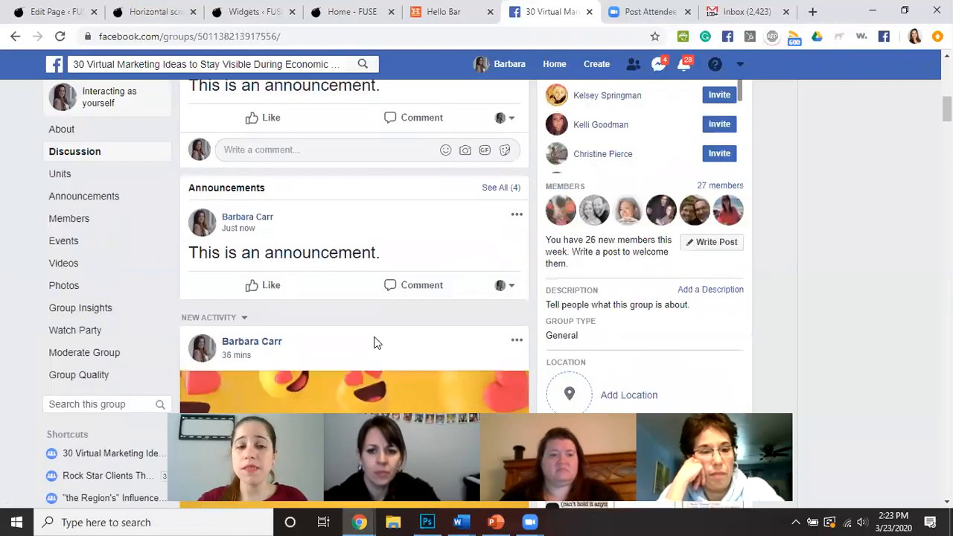
# Open the group's Announcements and remove the "This is an announcement." post from them
pyautogui.click(90, 240)
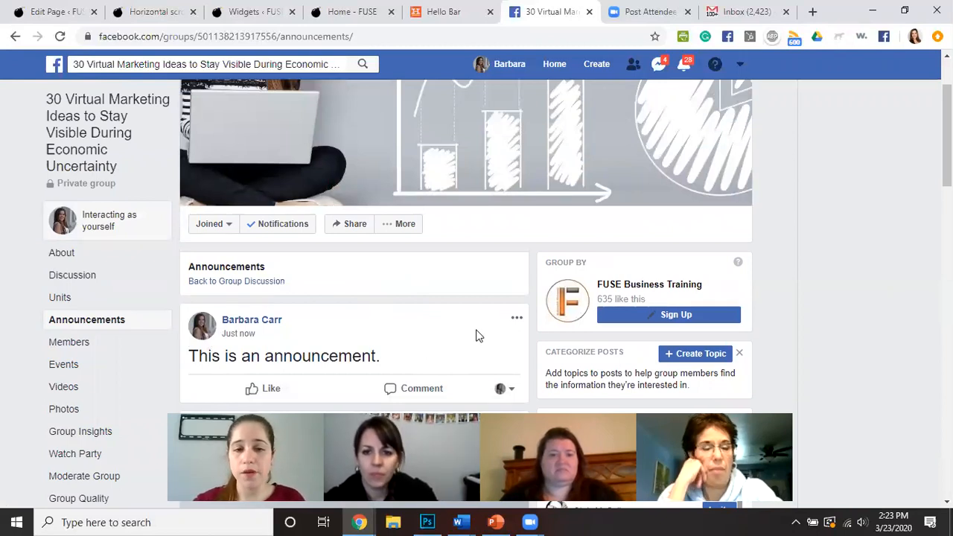
pyautogui.click(516, 319)
pyautogui.scroll(-2, 401, 336)
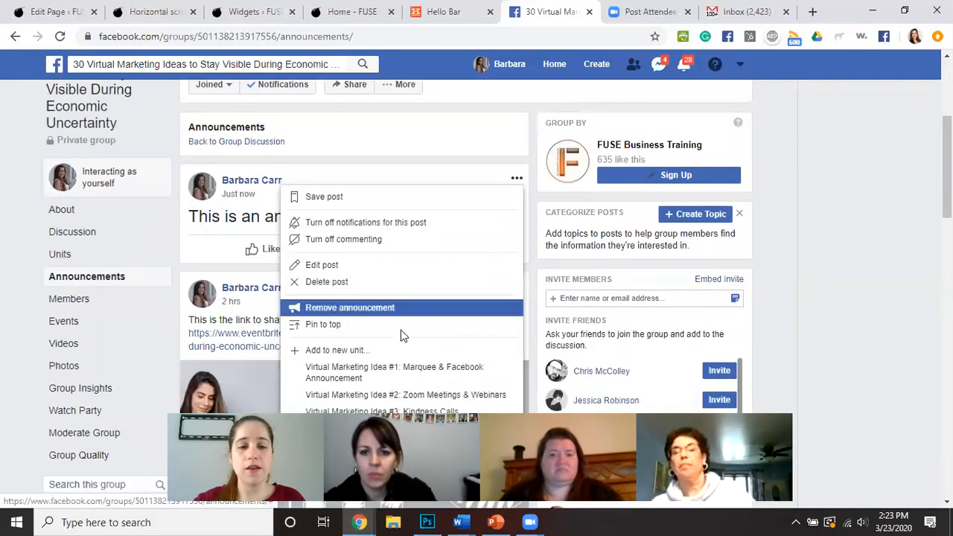
pyautogui.click(335, 307)
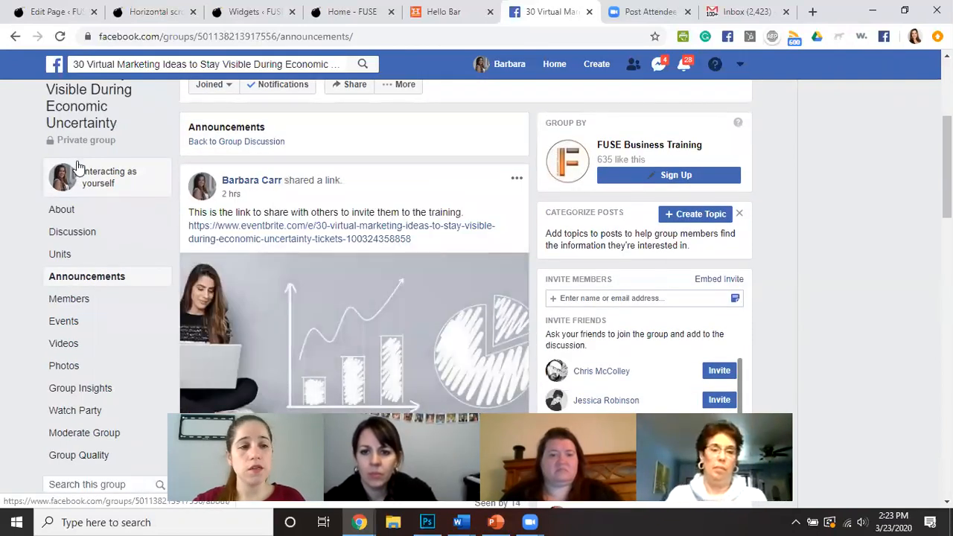
# Return to the group's Discussion and delete the "This is an announcement." post
pyautogui.click(66, 232)
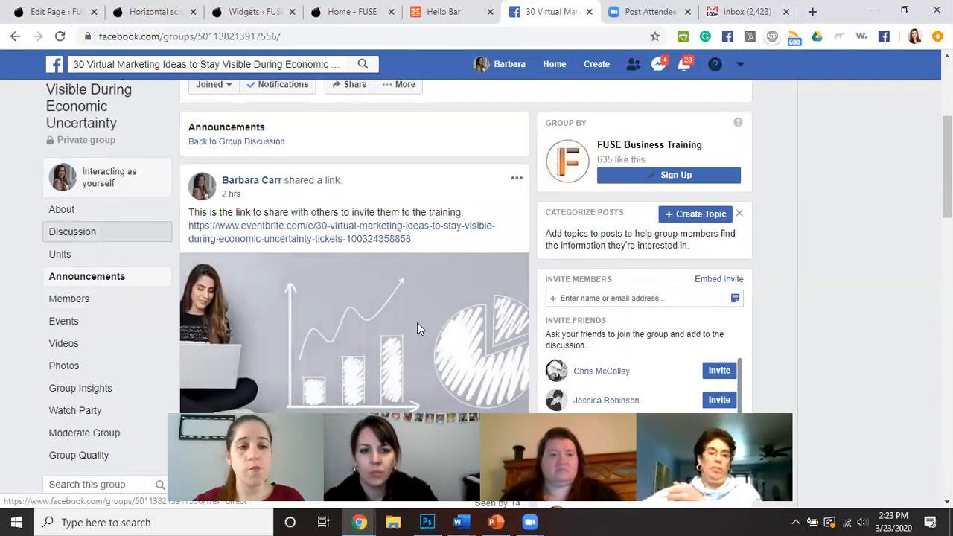
pyautogui.scroll(-2, 409, 321)
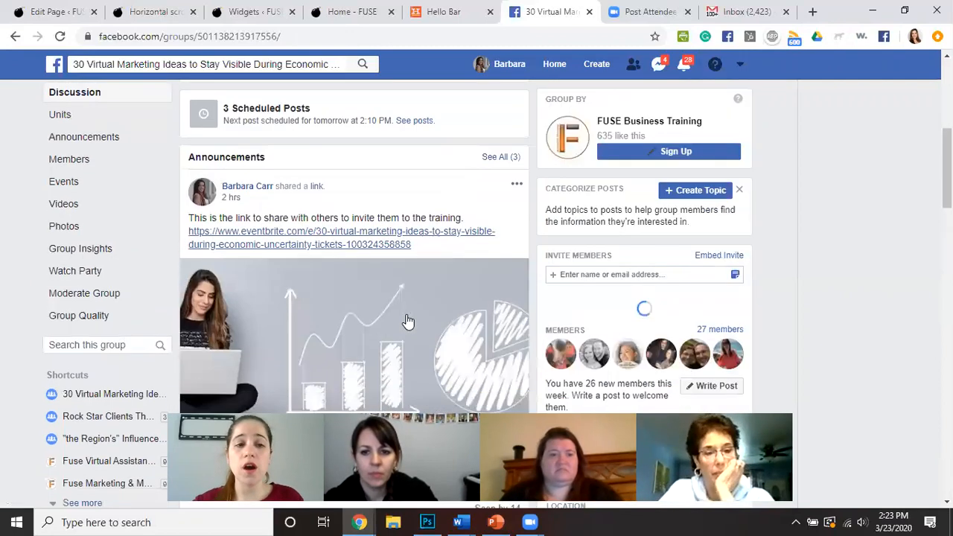
pyautogui.scroll(3, 409, 321)
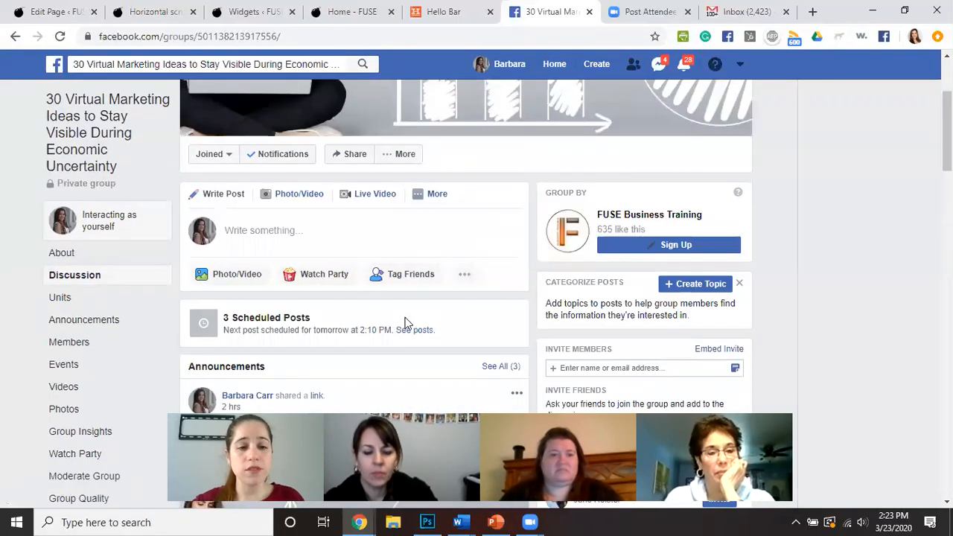
pyautogui.scroll(-5, 461, 290)
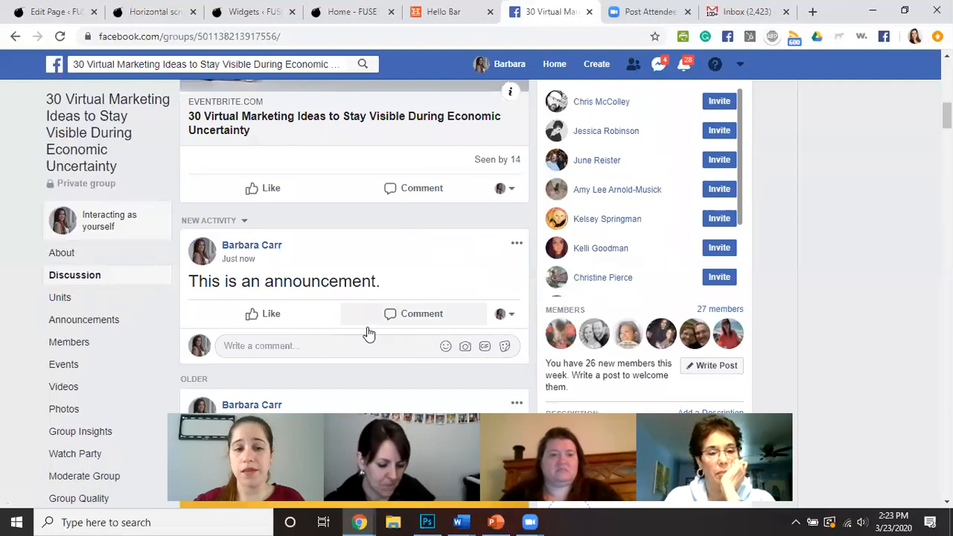
pyautogui.click(516, 243)
pyautogui.click(368, 363)
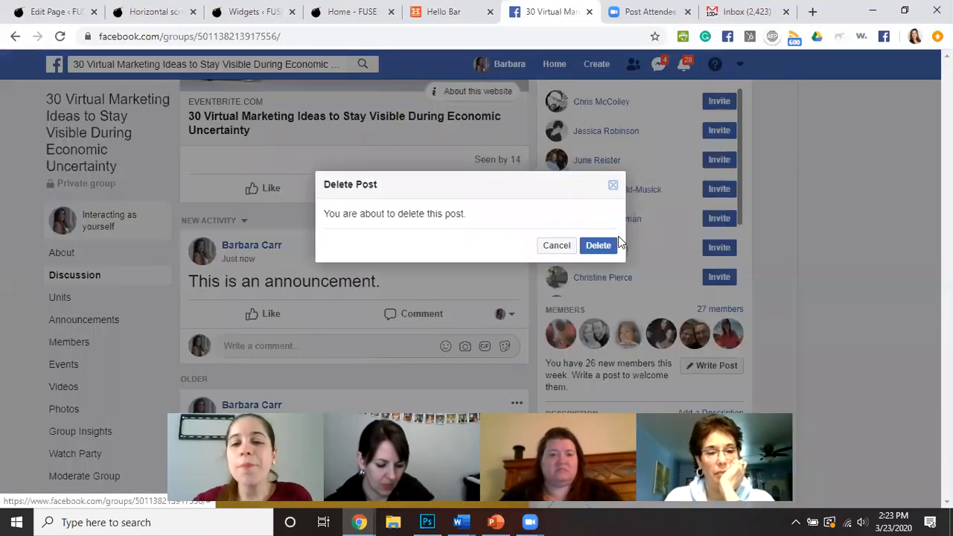
pyautogui.click(600, 246)
# Search Facebook for "fuse marketing & media" and open the Fuse Marketing & Media page
pyautogui.click(302, 63)
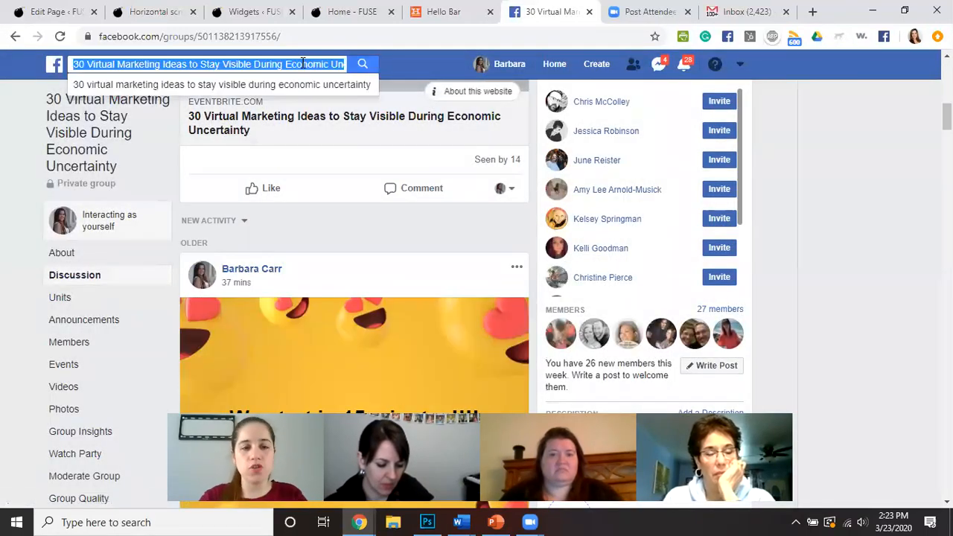
pyautogui.write('fuse ma')
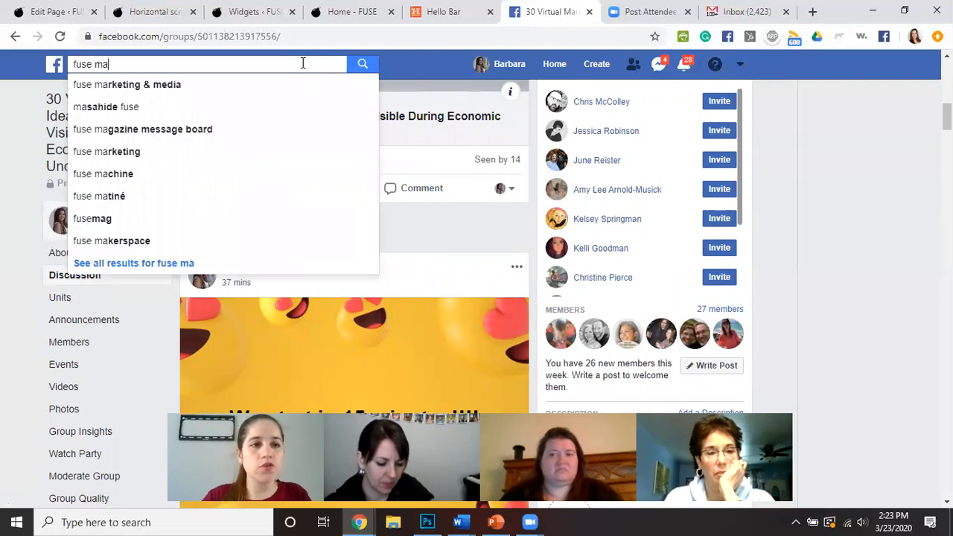
pyautogui.click(297, 87)
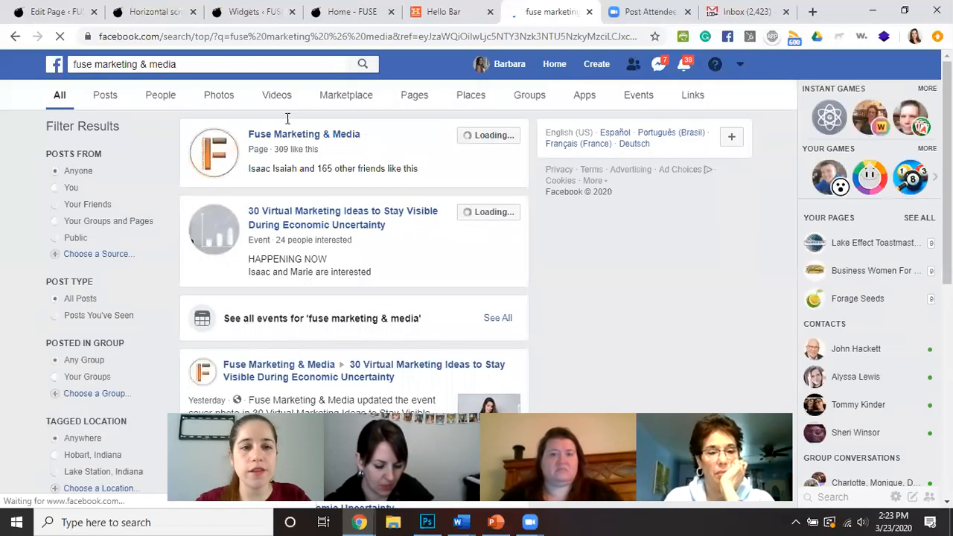
pyautogui.click(290, 141)
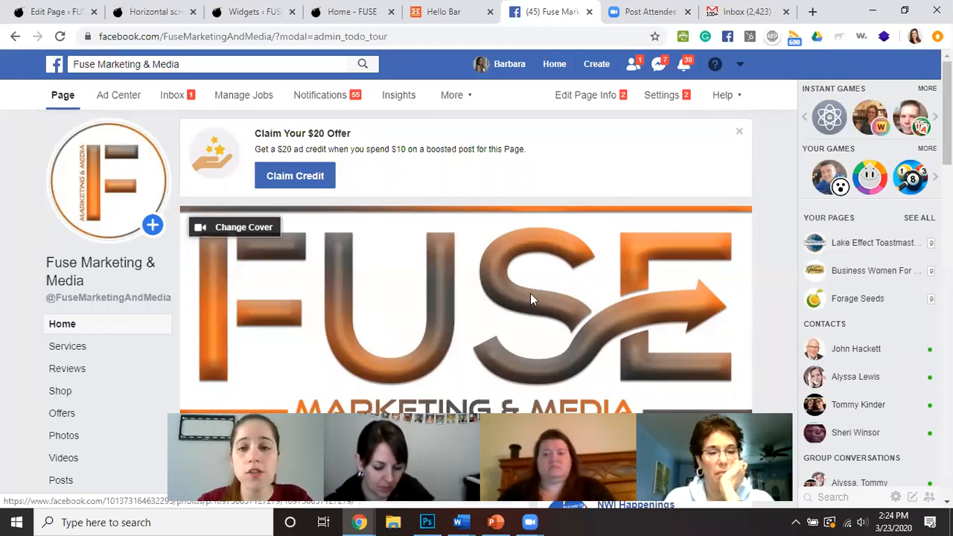
# Begin a new post on the business page with the text "Fuse is offereing a FREE training program to help you stay"
pyautogui.scroll(-5, 530, 293)
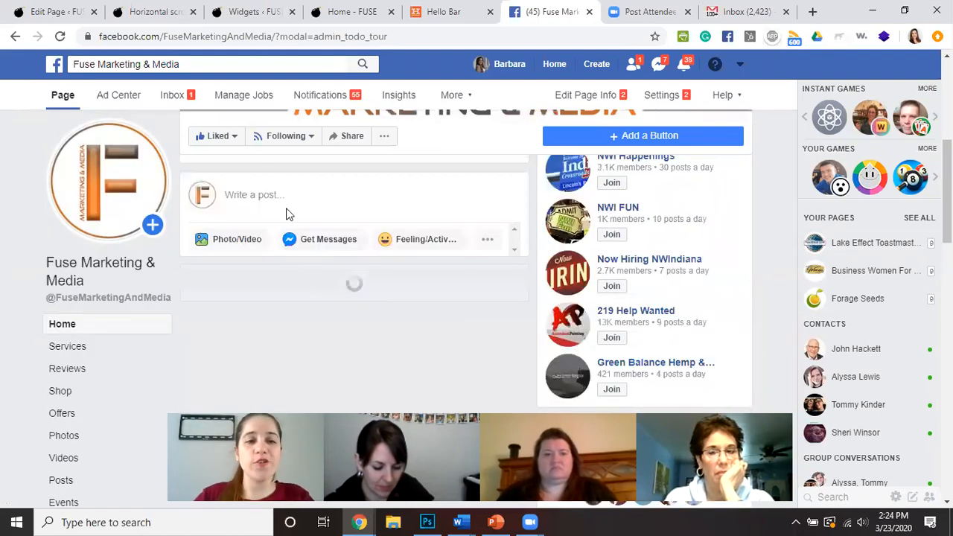
pyautogui.click(298, 192)
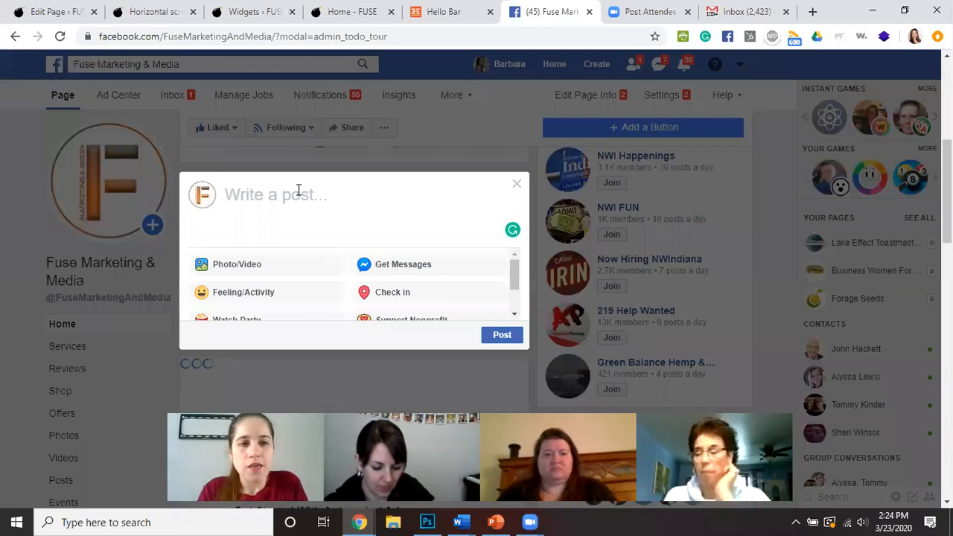
pyautogui.write('Fuse is off')
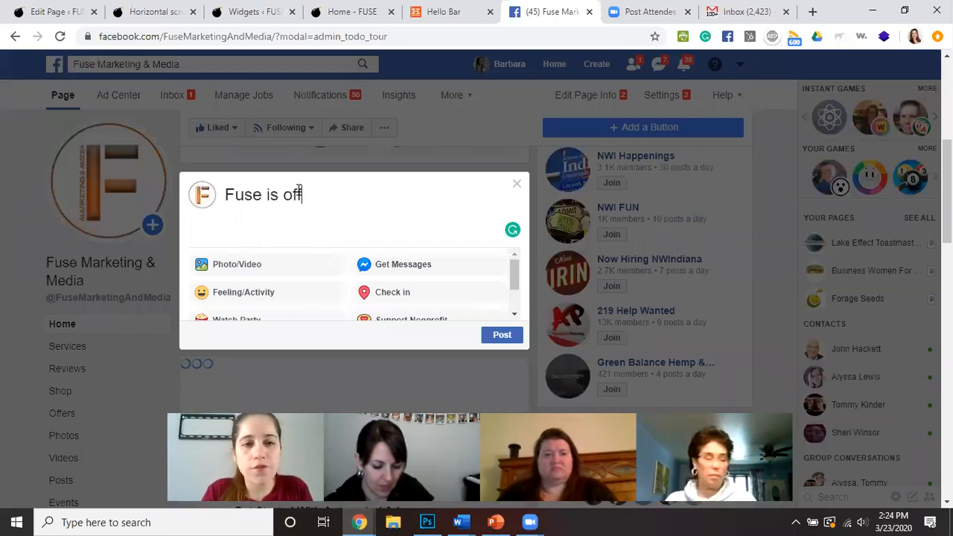
pyautogui.write('ereint')
pyautogui.press('BackSpace')
pyautogui.press('BackSpace')
pyautogui.press('BackSpace')
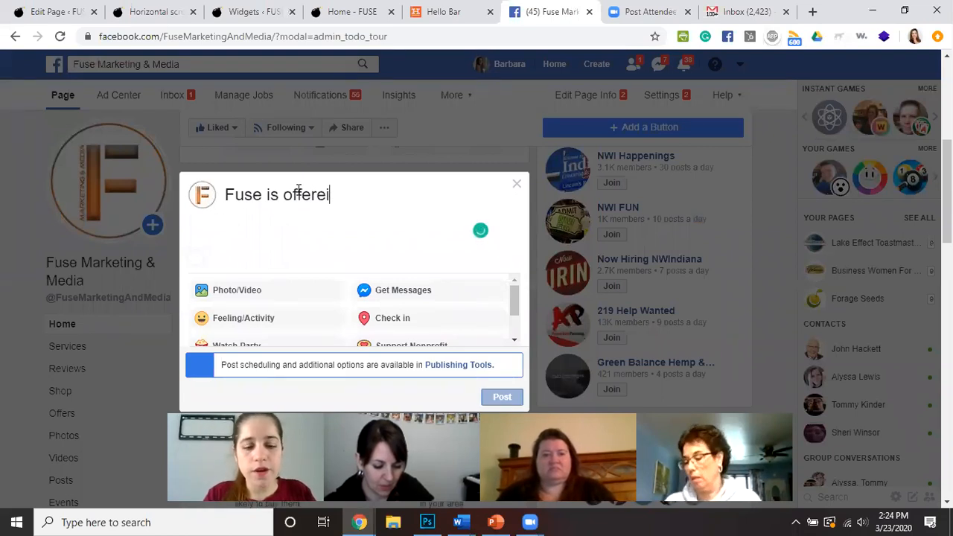
pyautogui.write('ng a FR')
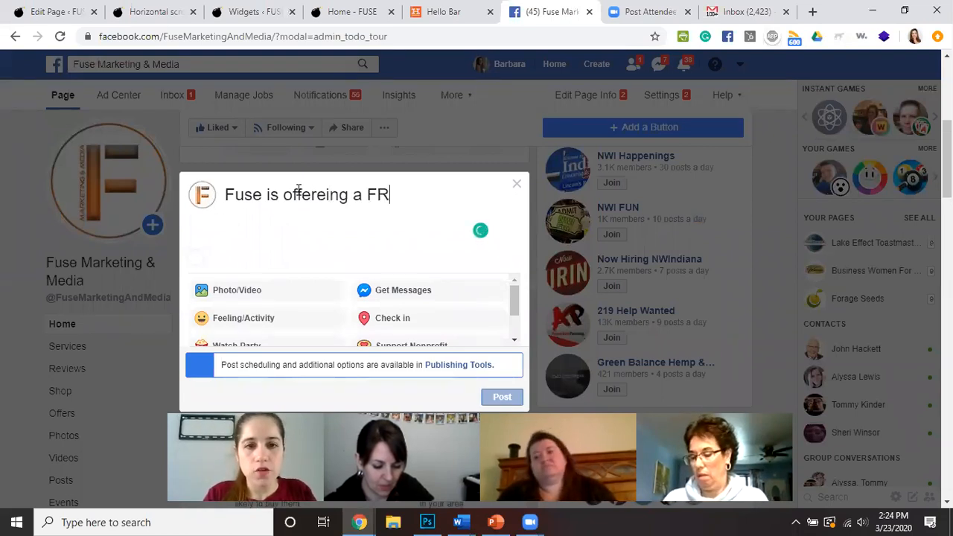
pyautogui.write('EE training pr')
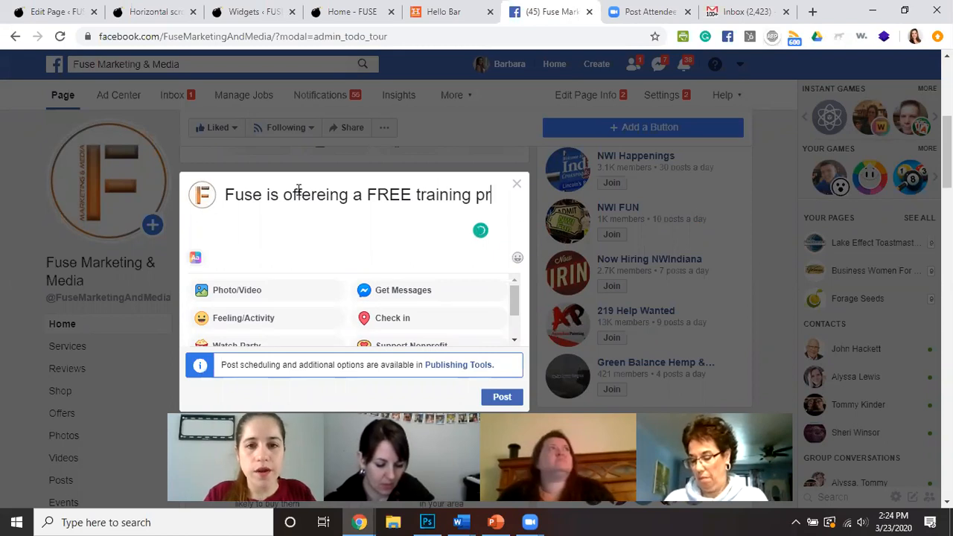
pyautogui.write('ogram toh')
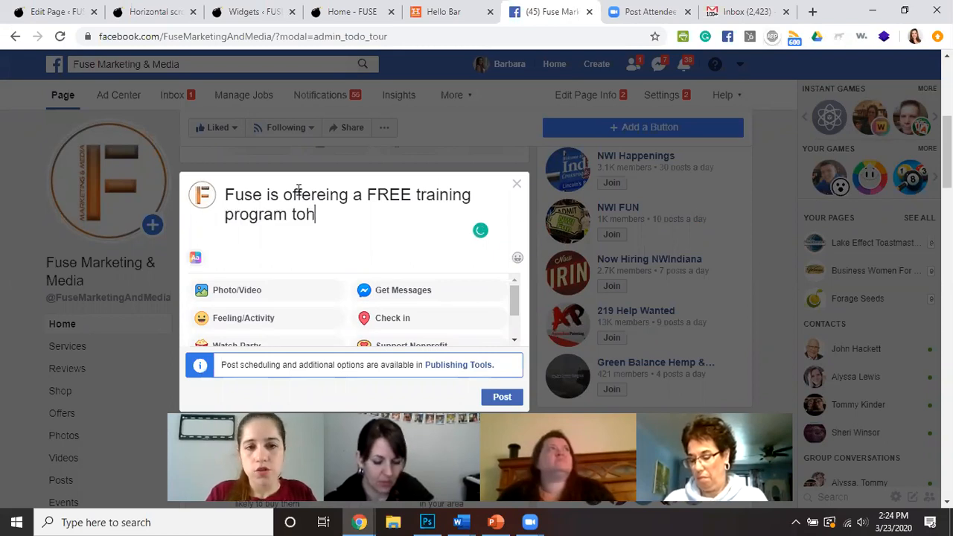
pyautogui.press('BackSpace')
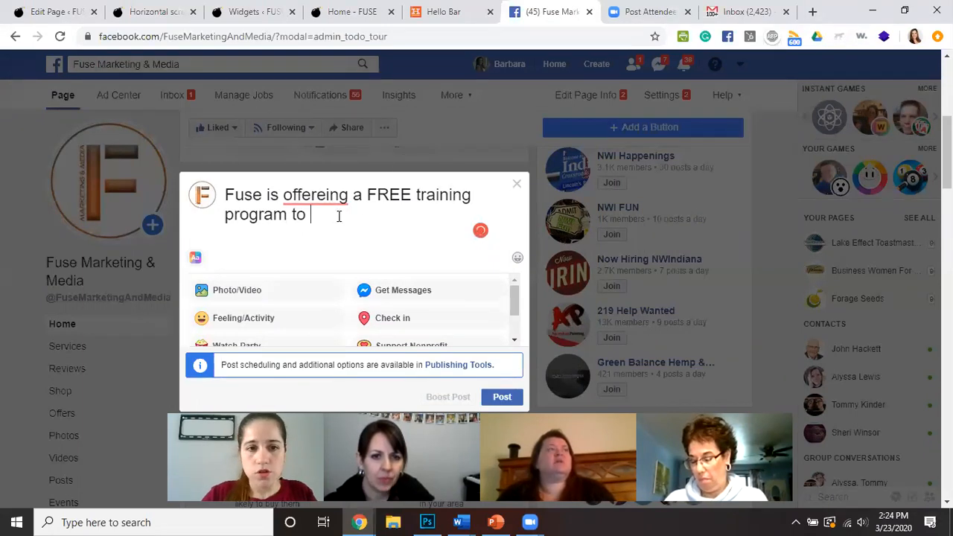
pyautogui.write('help you stay')
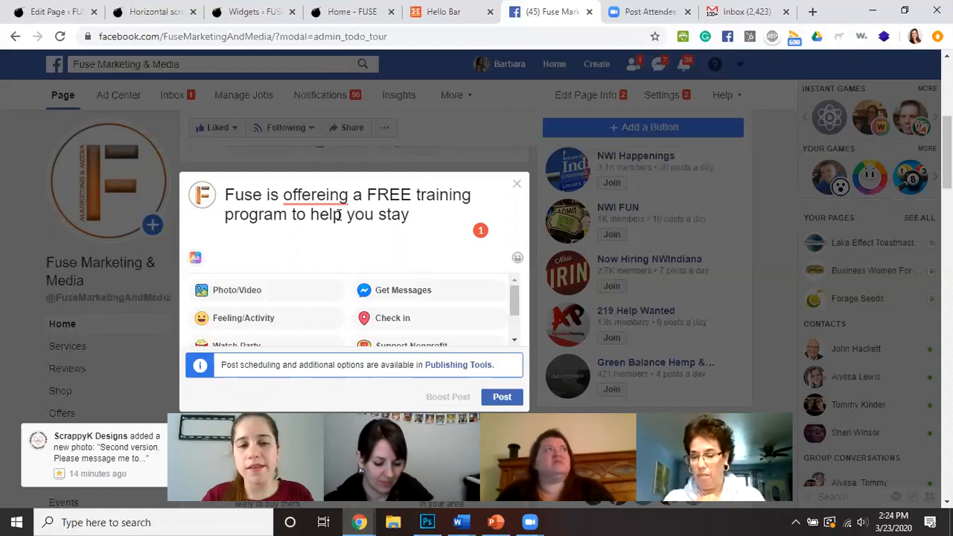
# Correct the misspelled word to "offering" and finish the post text with "visible during the quarantine. Register here:"
pyautogui.moveTo(294, 193)
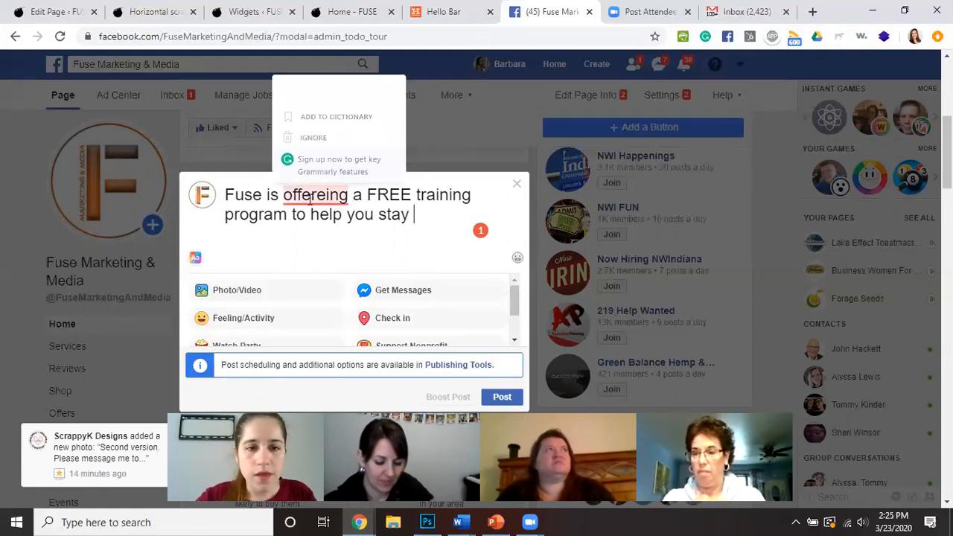
pyautogui.click(317, 93)
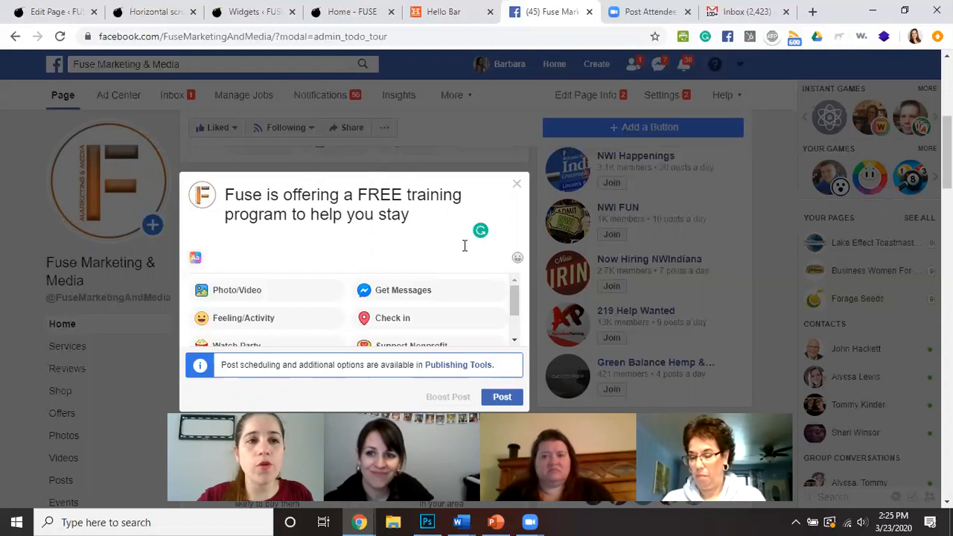
pyautogui.write('ble ')
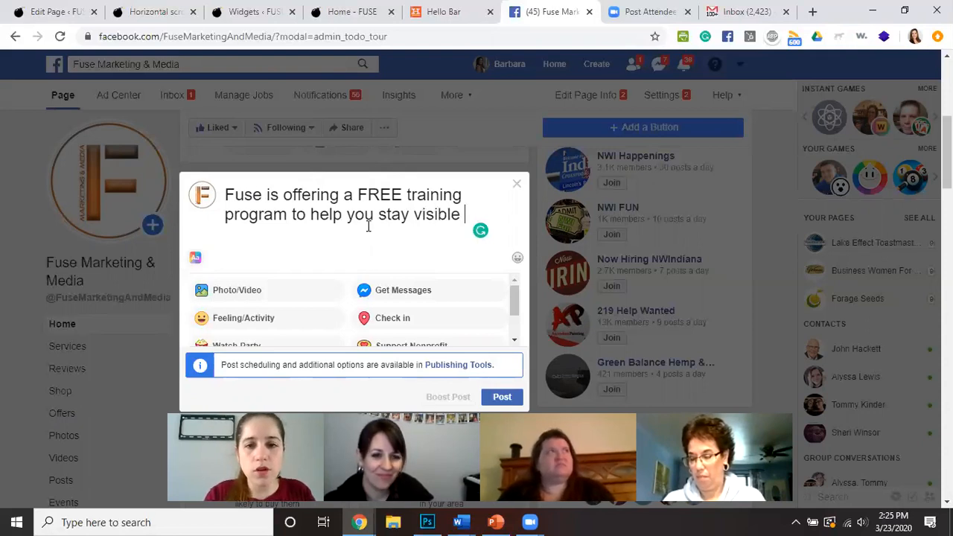
pyautogui.write('during the ')
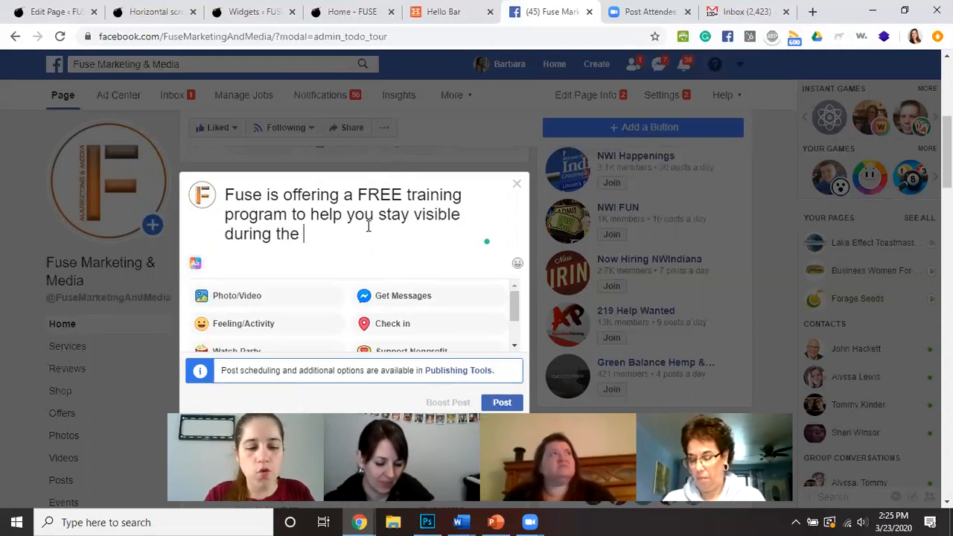
pyautogui.write('quaran')
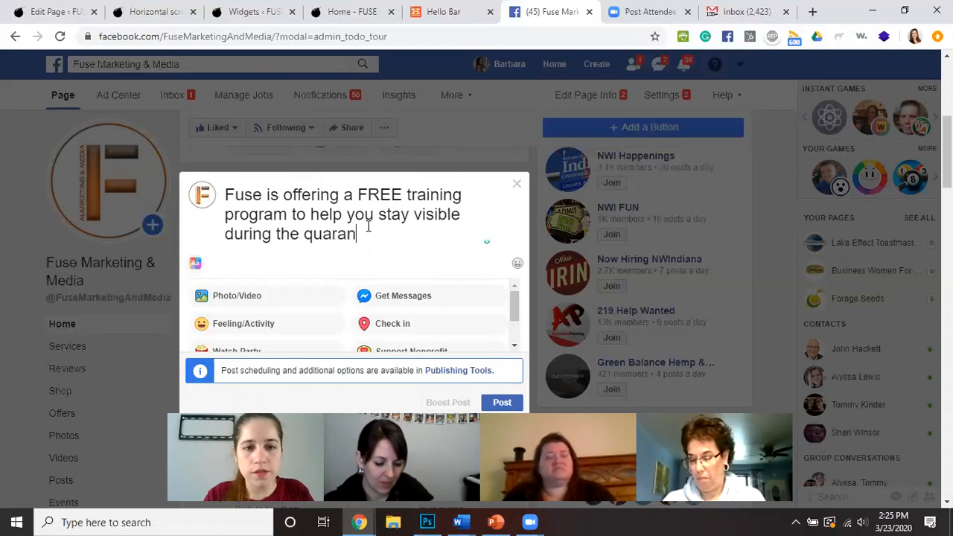
pyautogui.write('tine')
pyautogui.press('BackSpace')
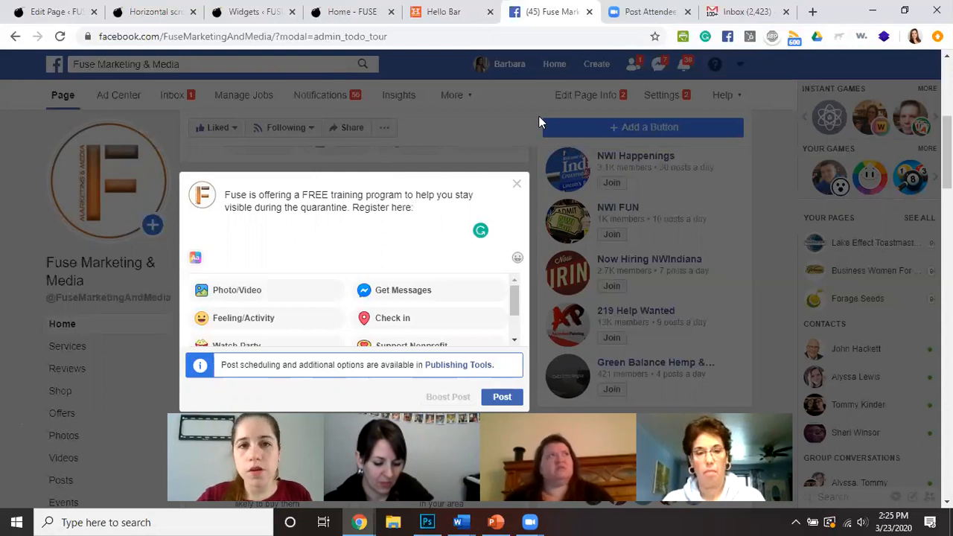
# Open the Eventbrite website in a new browser tab
pyautogui.click(812, 12)
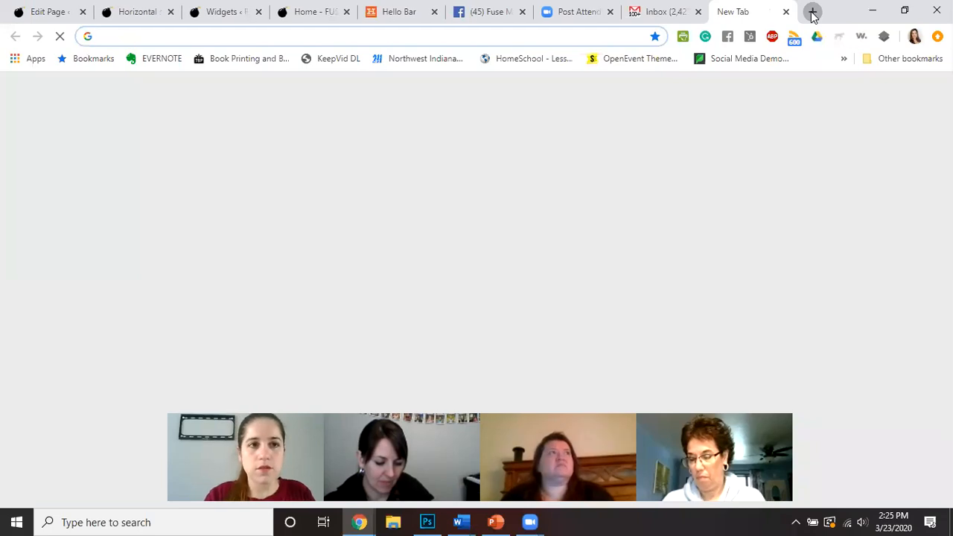
pyautogui.write('even')
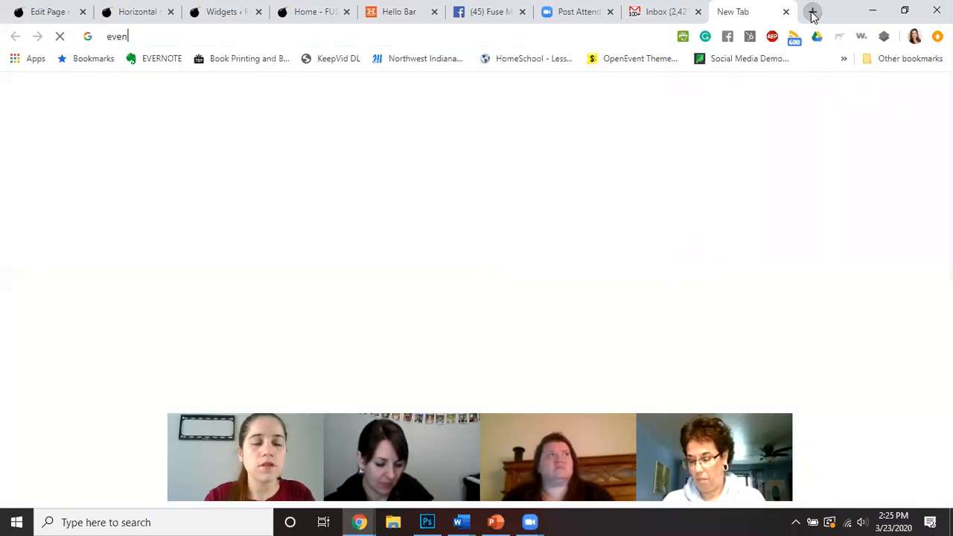
pyautogui.write('brite.com')
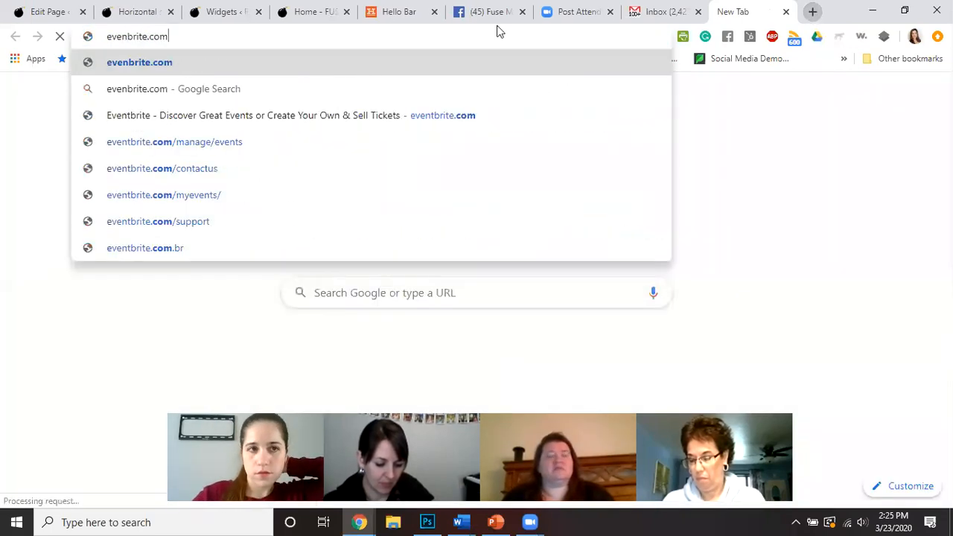
pyautogui.press('Return')
# Open the Eventbrite registration page through the Register Now banner on the FUSE home page and copy its web address
pyautogui.click(138, 11)
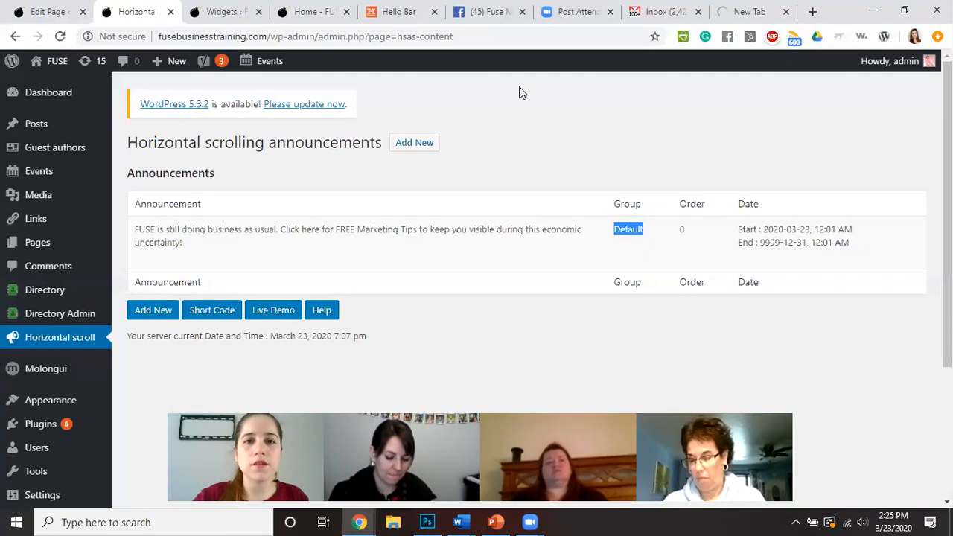
pyautogui.click(314, 12)
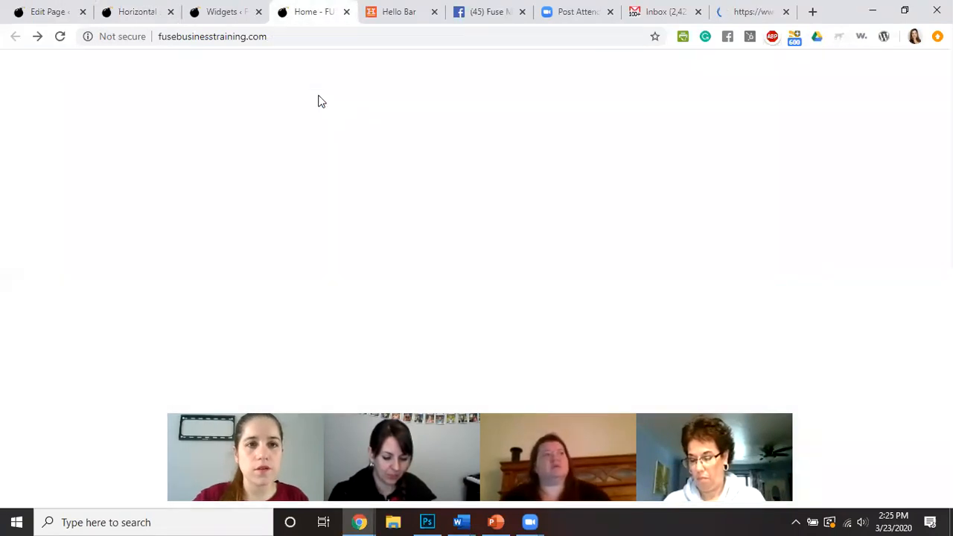
pyautogui.click(373, 97)
pyautogui.click(694, 90)
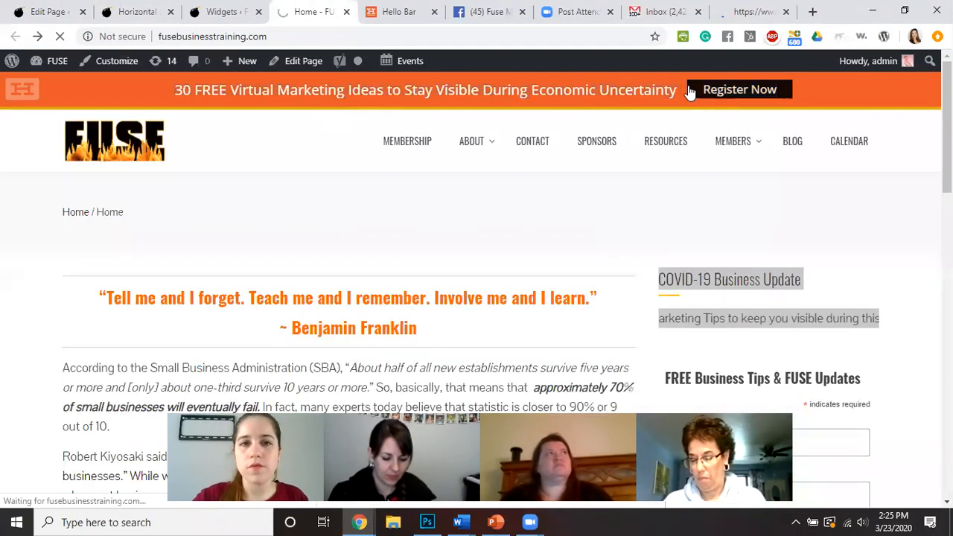
pyautogui.click(270, 36)
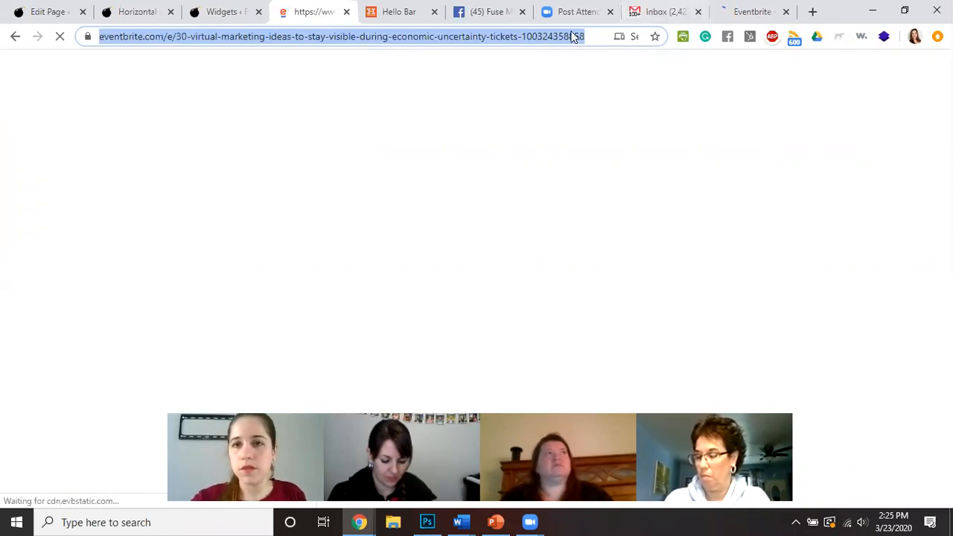
# Return to the Facebook draft, paste the Eventbrite registration link after "Register here:" and publish the post
pyautogui.click(473, 22)
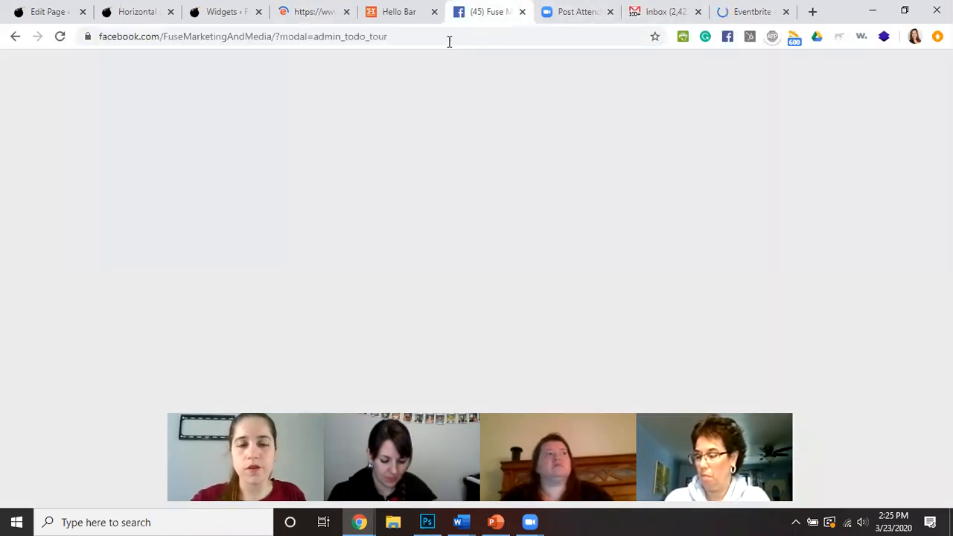
pyautogui.hotkey('ctrl', 'v')
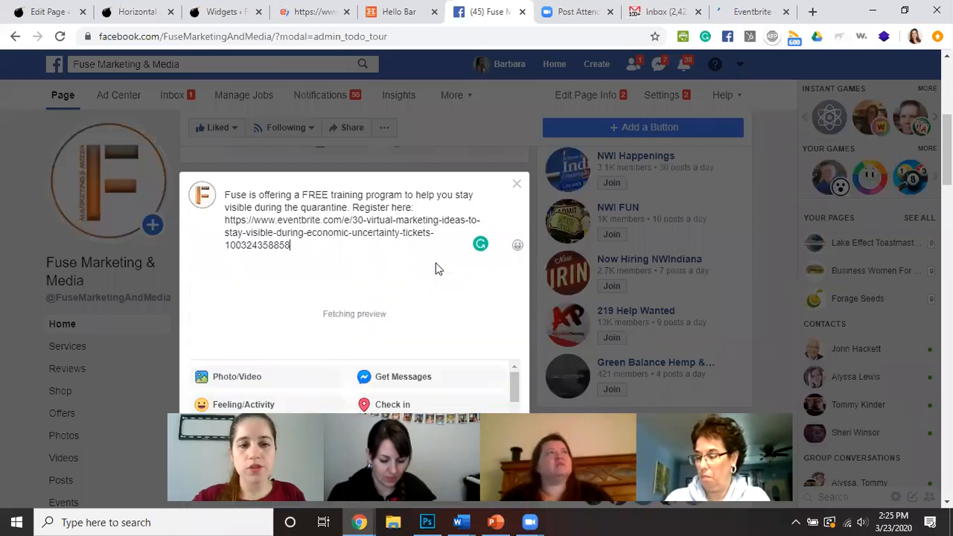
pyautogui.scroll(-8, 438, 266)
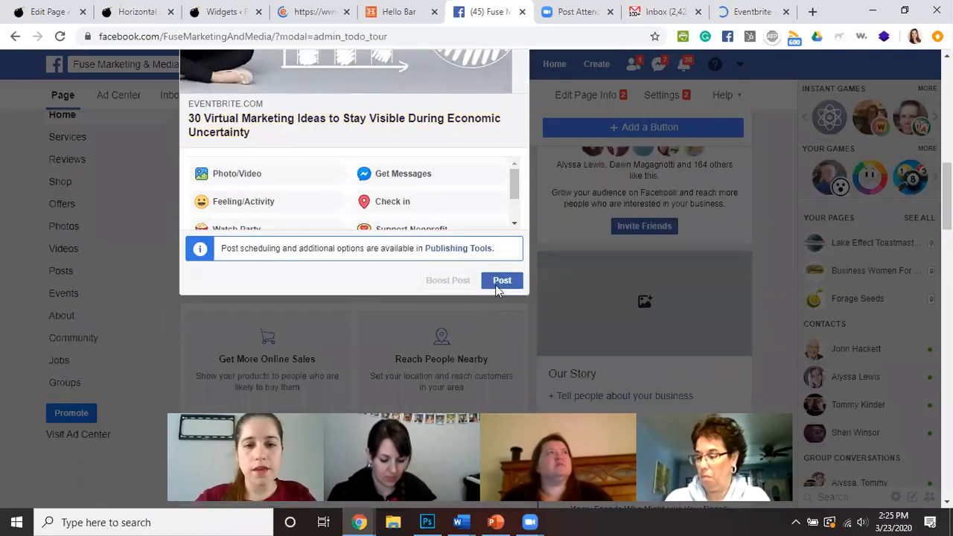
pyautogui.click(501, 282)
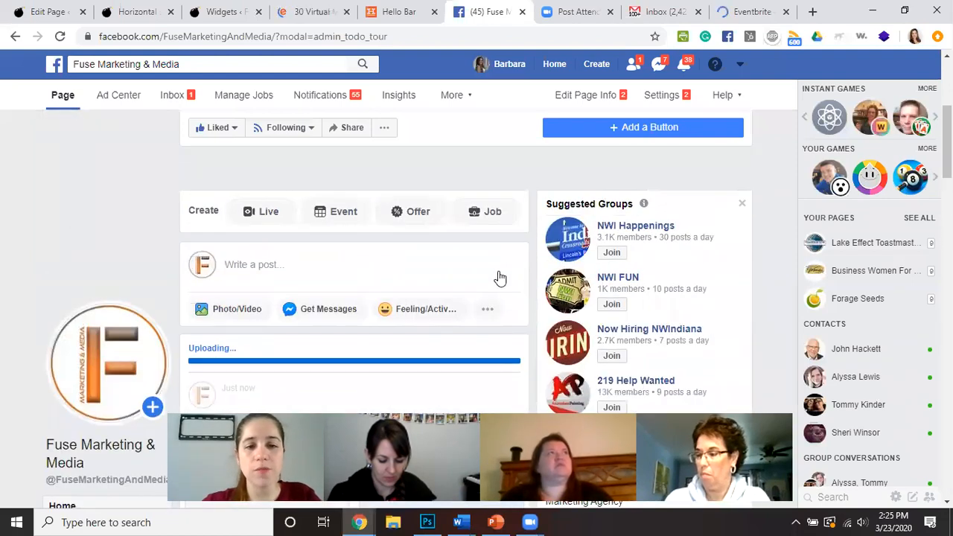
# Look through the Fuse Marketing & Media page's posts for the newly published training post
pyautogui.scroll(-1, 488, 293)
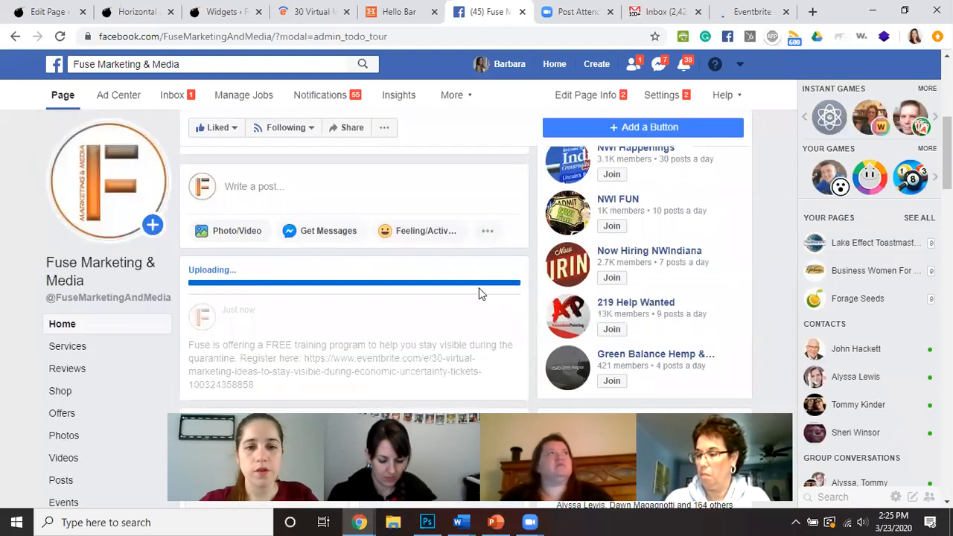
pyautogui.scroll(-7, 388, 271)
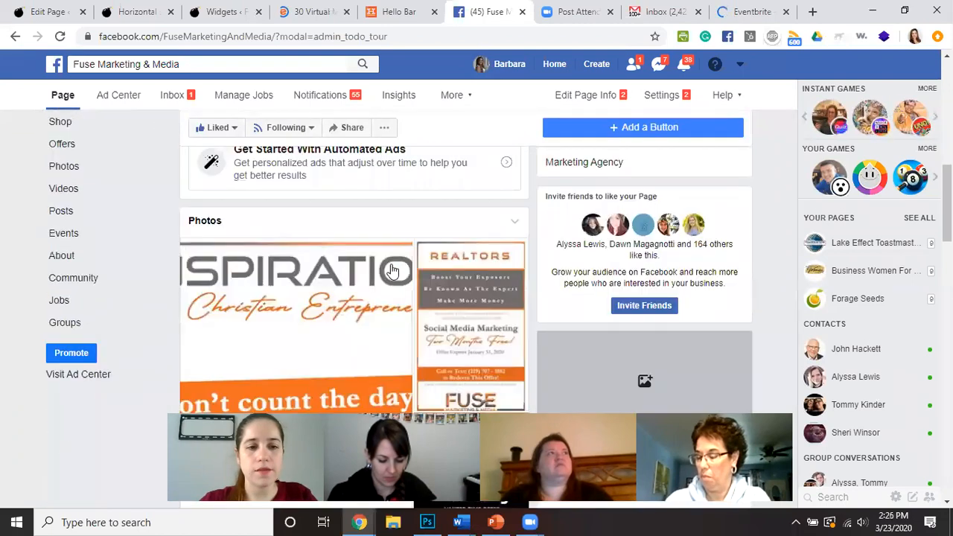
pyautogui.scroll(-4, 392, 271)
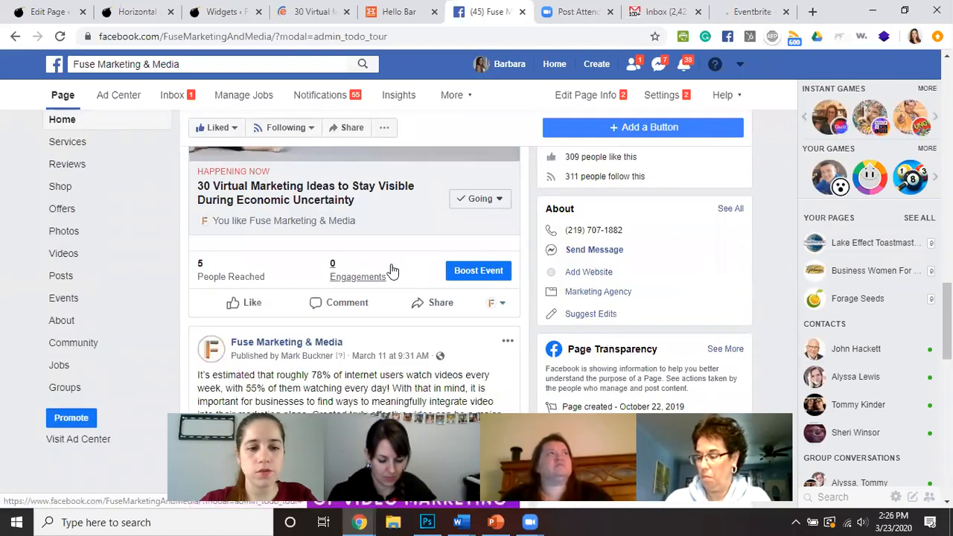
pyautogui.scroll(15, 394, 267)
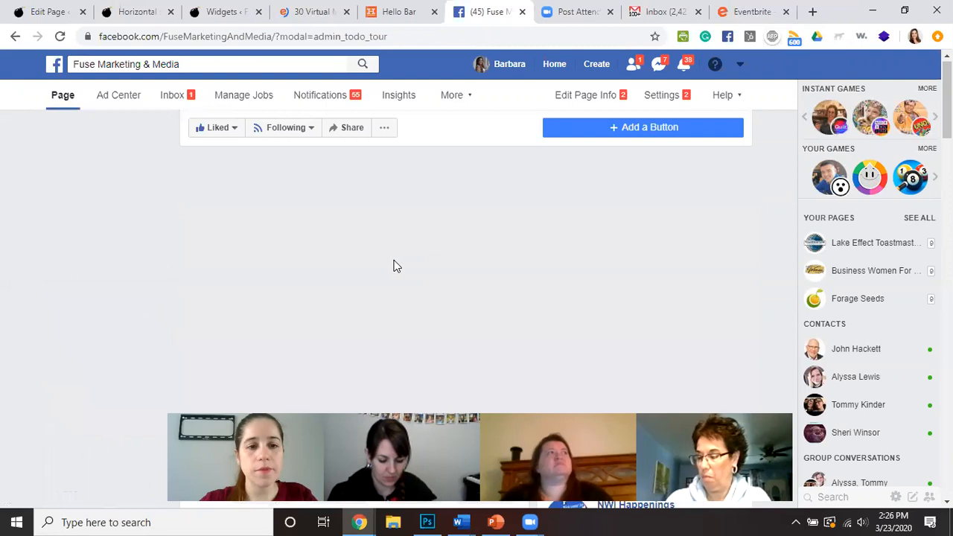
pyautogui.scroll(-7, 395, 266)
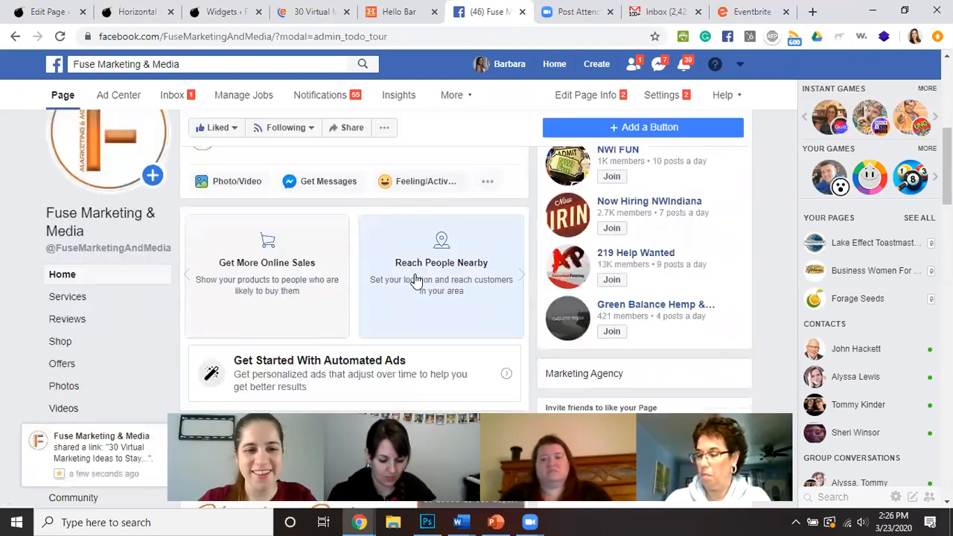
pyautogui.scroll(-8, 415, 279)
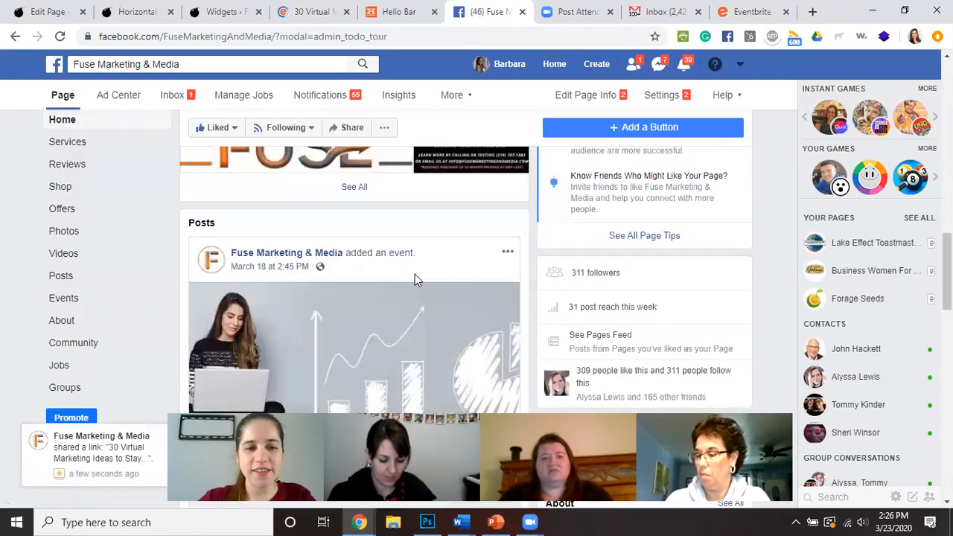
pyautogui.scroll(-10, 414, 274)
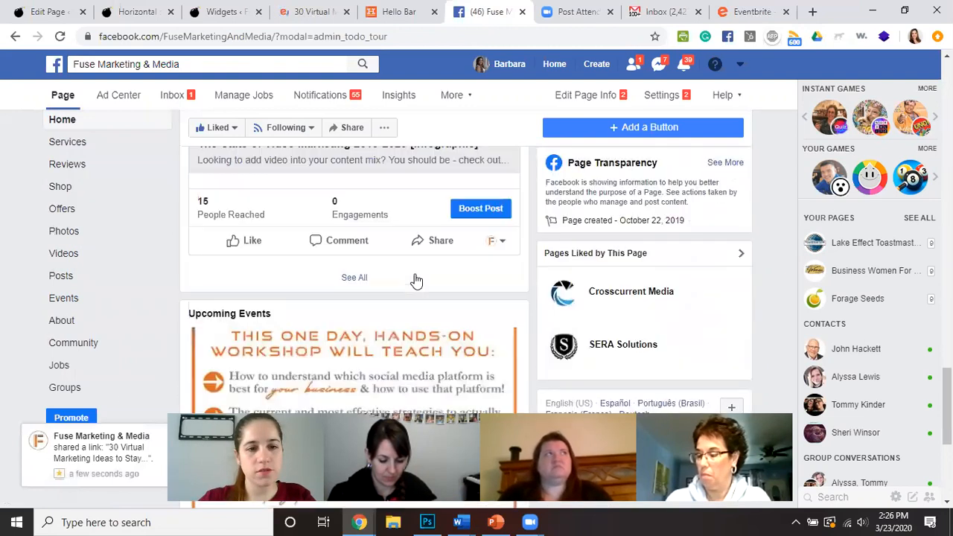
pyautogui.scroll(-3, 415, 274)
# Check the options of the newly published training post in its own view and return to the Fuse Marketing & Media page
pyautogui.click(95, 456)
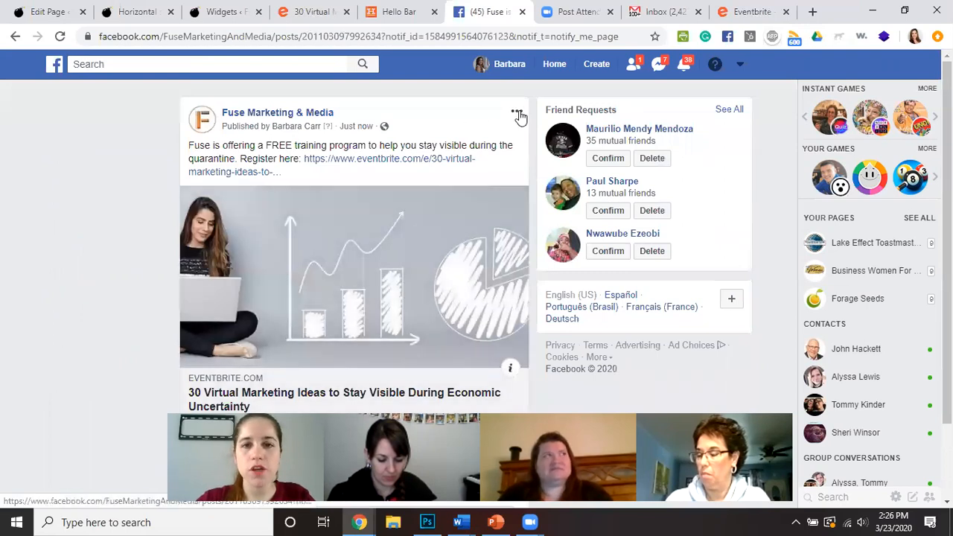
pyautogui.click(516, 114)
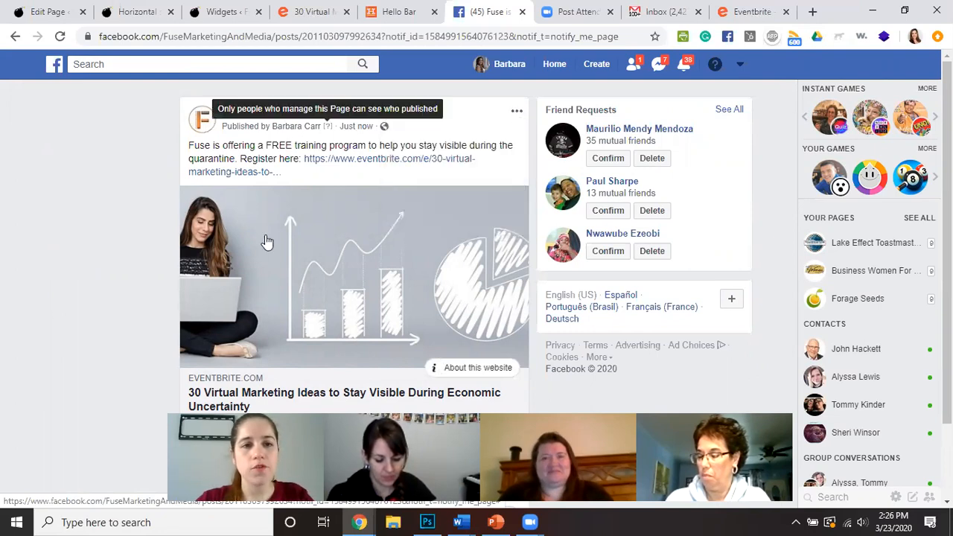
pyautogui.click(227, 114)
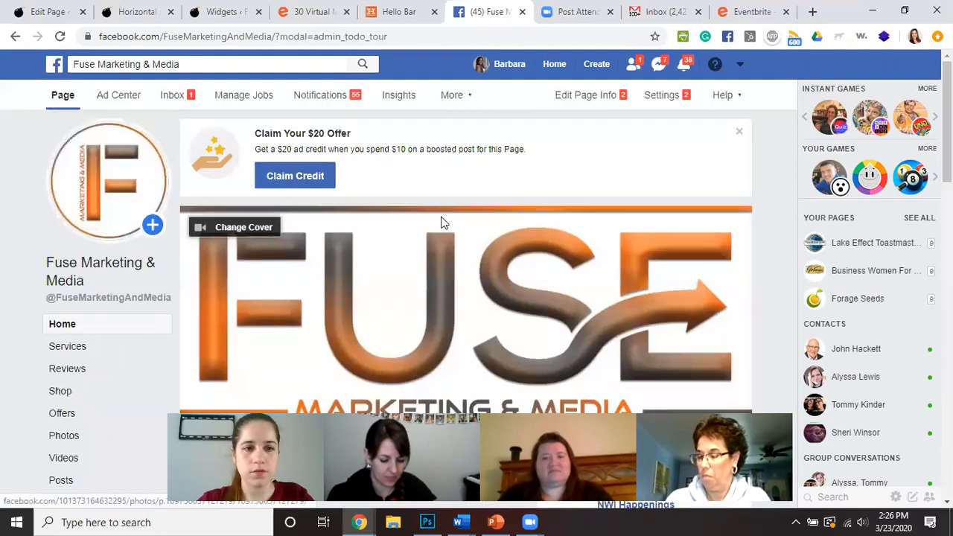
# Find the FREE training program post in the page's feed and pin it to the top of the page
pyautogui.scroll(-3, 443, 221)
pyautogui.scroll(-3, 455, 314)
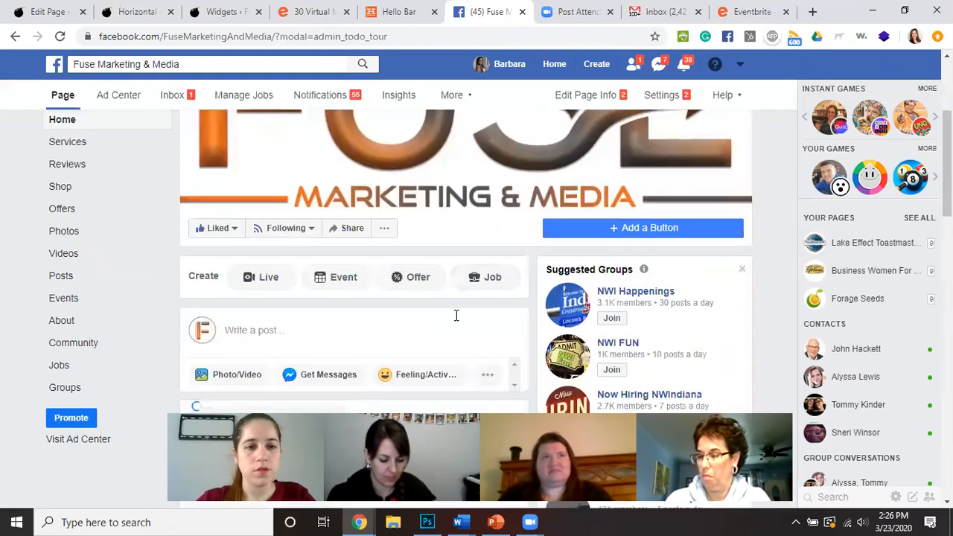
pyautogui.scroll(-2, 462, 316)
pyautogui.scroll(4, 468, 318)
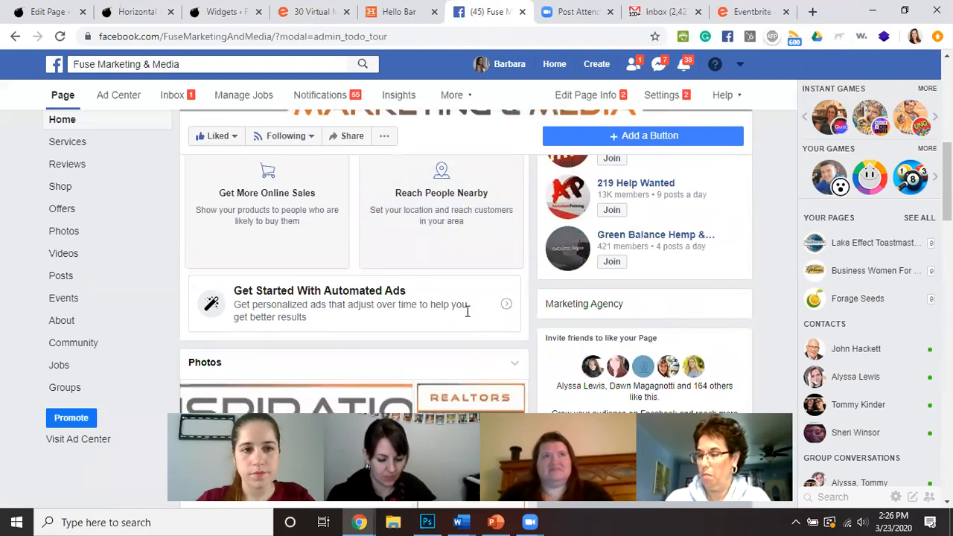
pyautogui.scroll(-9, 467, 318)
pyautogui.scroll(-5, 466, 316)
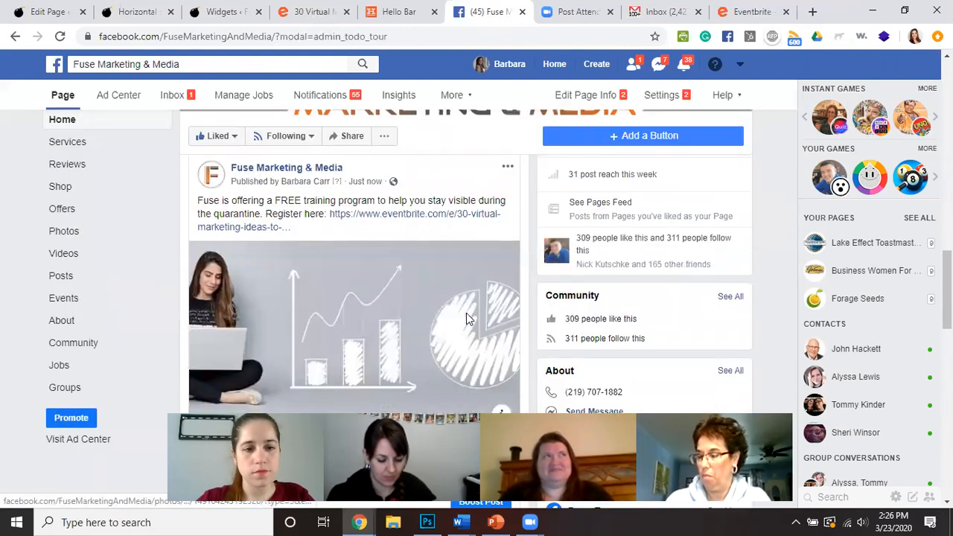
pyautogui.scroll(2, 467, 316)
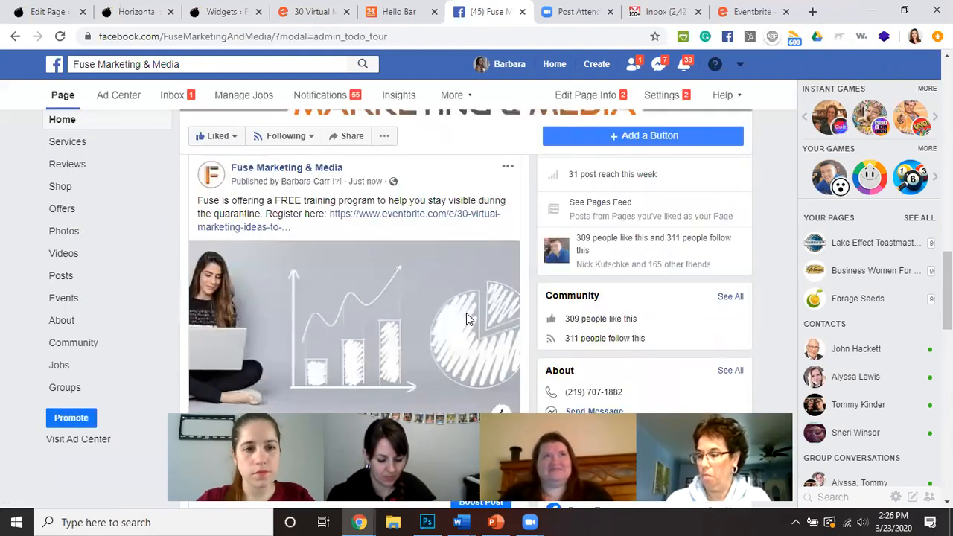
pyautogui.click(507, 167)
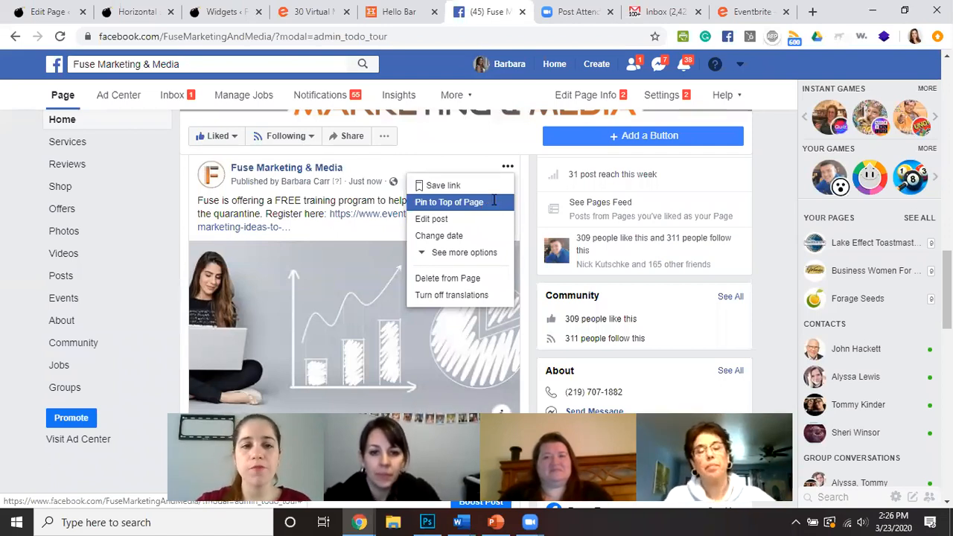
pyautogui.click(493, 202)
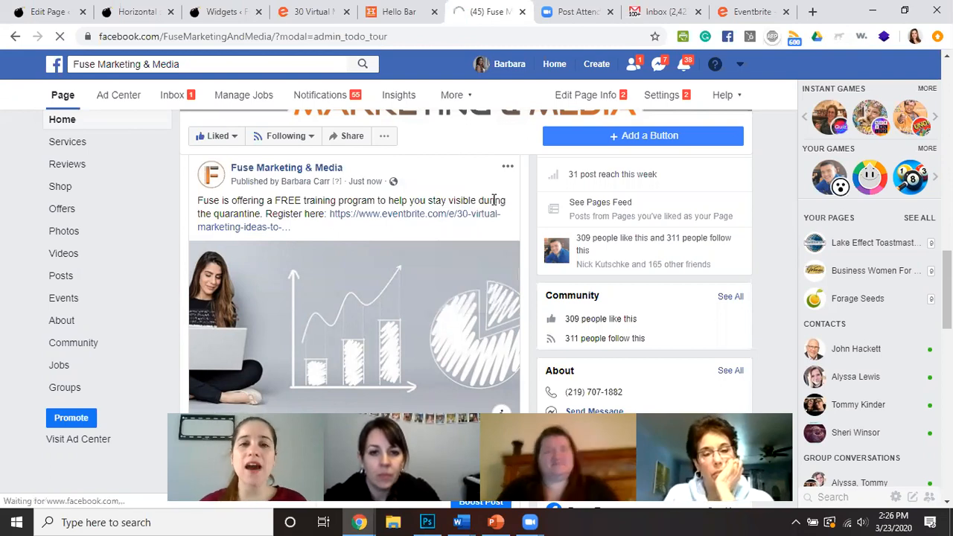